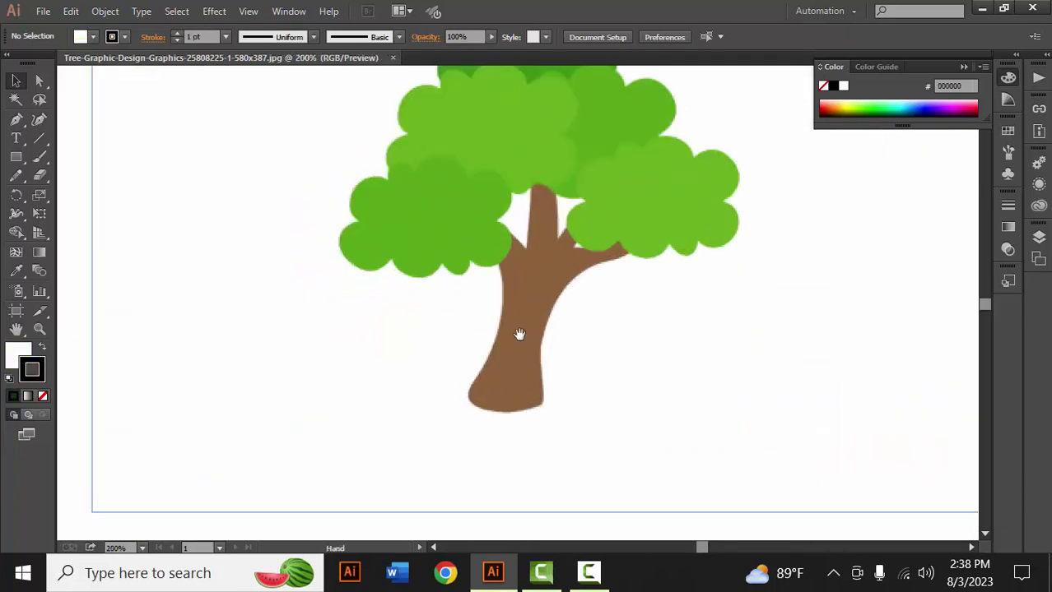
Step: Begin a Pen path at the trunk base, then undo it to start over
left_click_drag(519, 334, 463, 306)
left_click(16, 119)
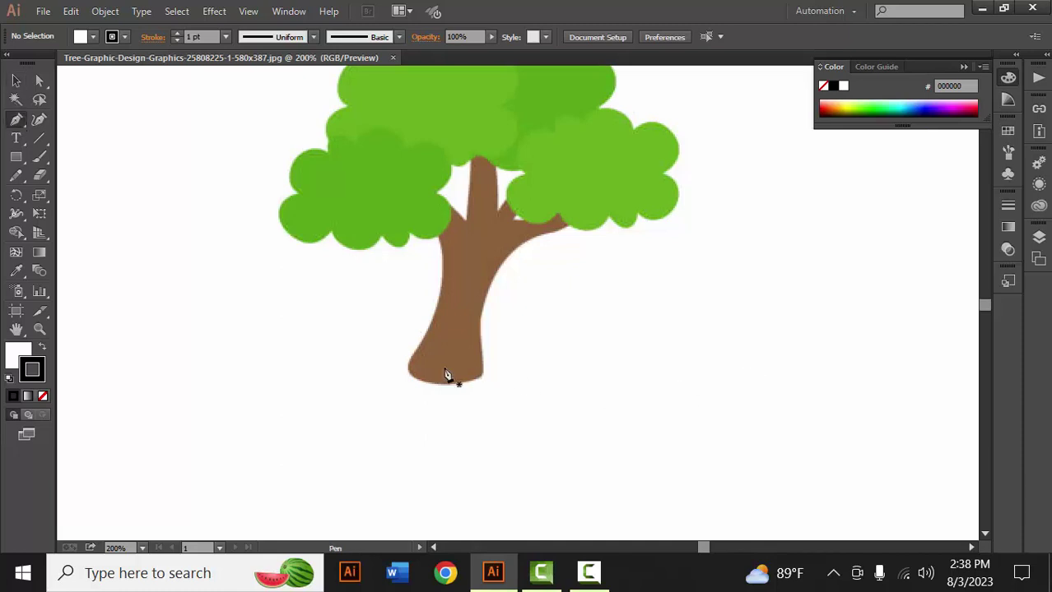
left_click(410, 360)
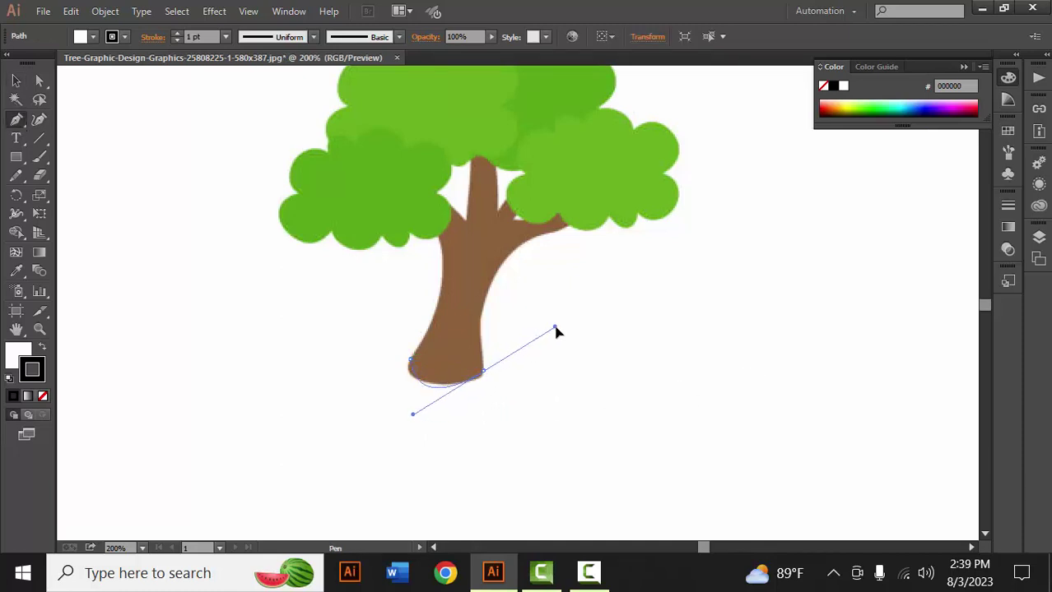
mouse_move(556, 329)
left_mouse_down()
mouse_move(556, 344)
mouse_move(535, 364)
left_mouse_up()
key("ctrl+z")
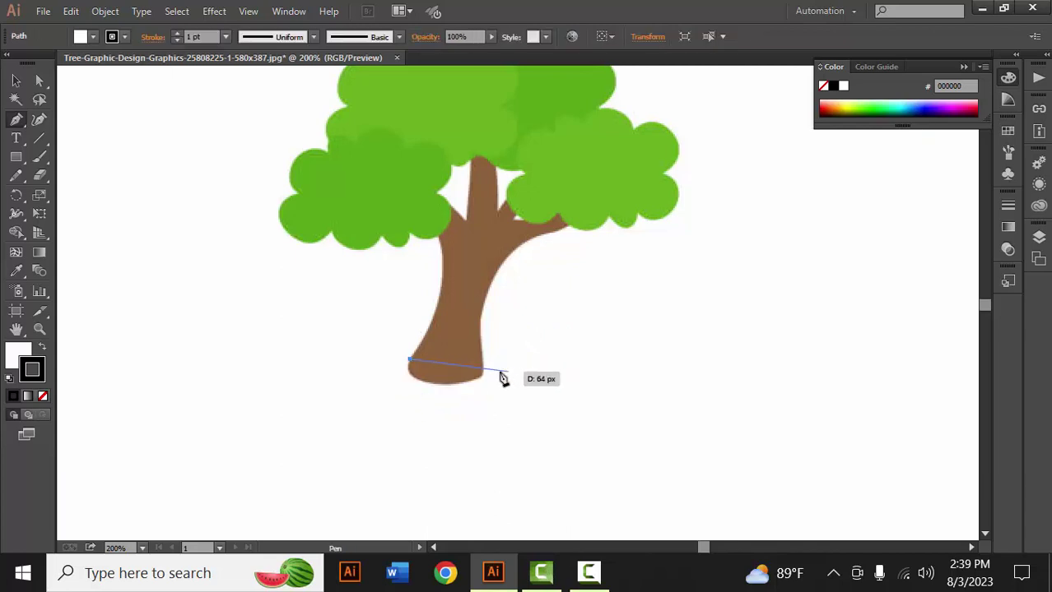
key("ctrl+z")
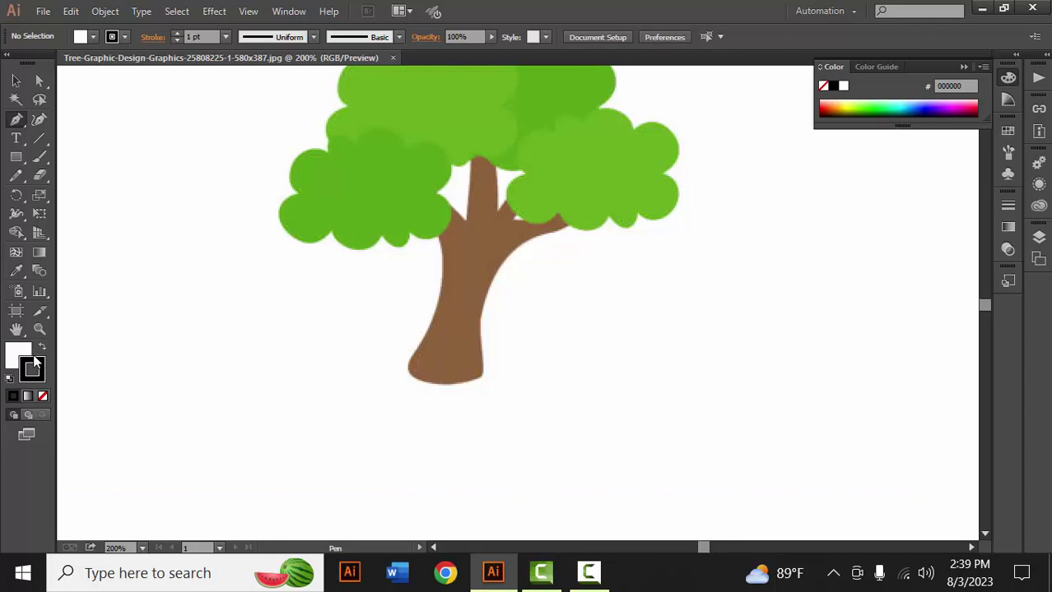
Step: With Fill set to None, outline the trunk base and up its right side
left_click(43, 397)
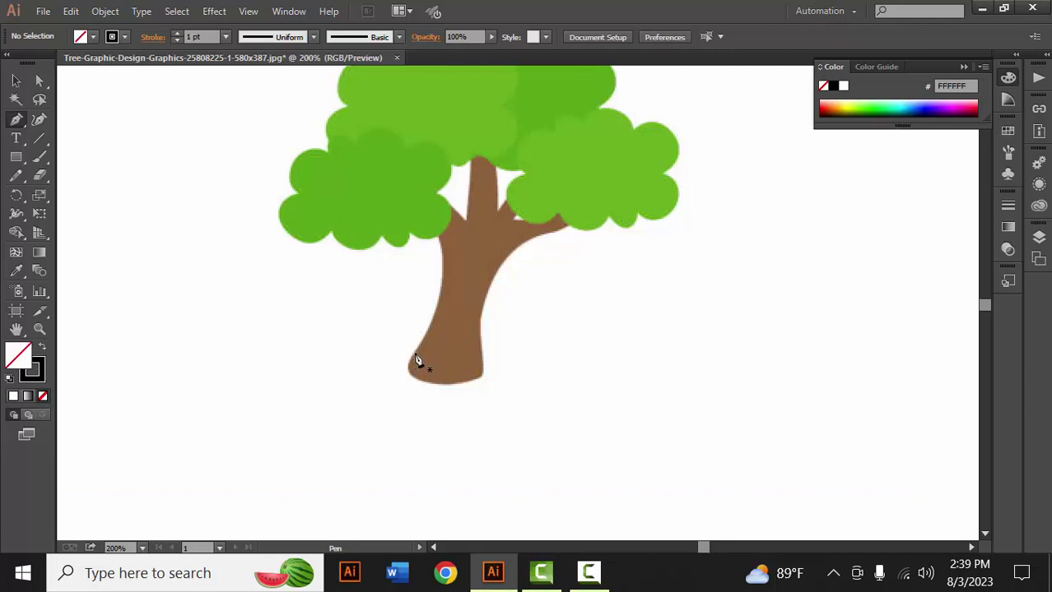
mouse_move(415, 358)
left_mouse_down()
mouse_move(411, 375)
mouse_move(496, 377)
left_mouse_up()
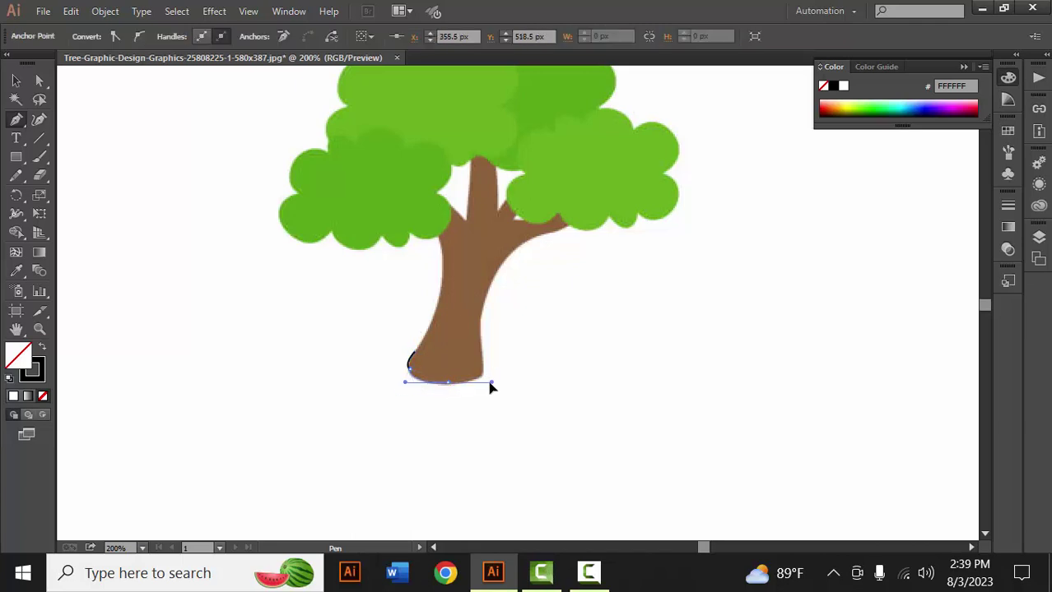
left_click_drag(484, 376, 487, 360)
left_click(485, 371)
mouse_move(487, 374)
left_mouse_down()
mouse_move(492, 340)
mouse_move(450, 347)
mouse_move(519, 274)
mouse_move(608, 251)
left_mouse_up()
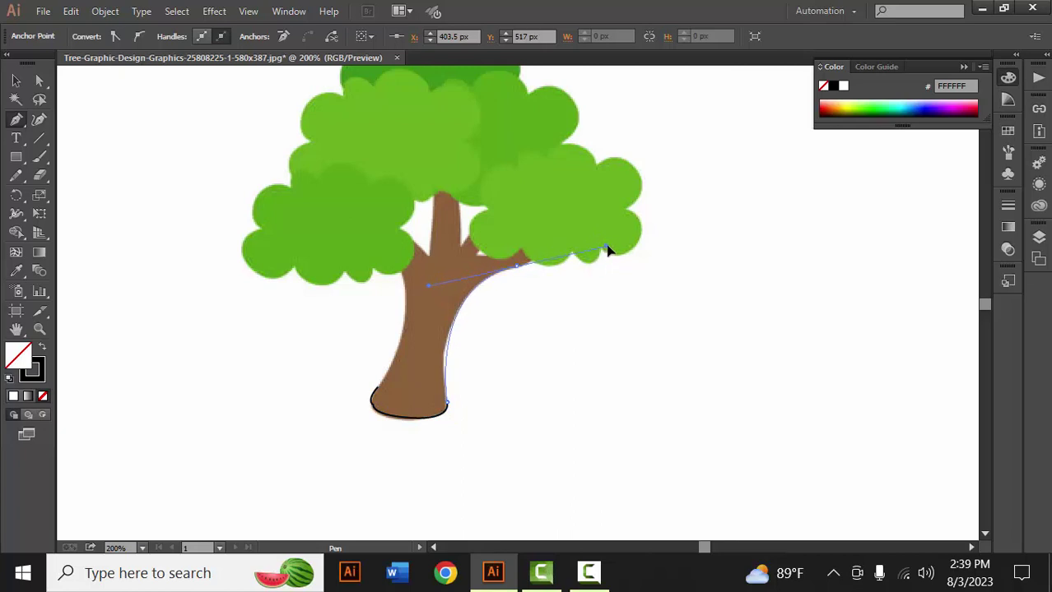
left_click_drag(518, 268, 547, 318)
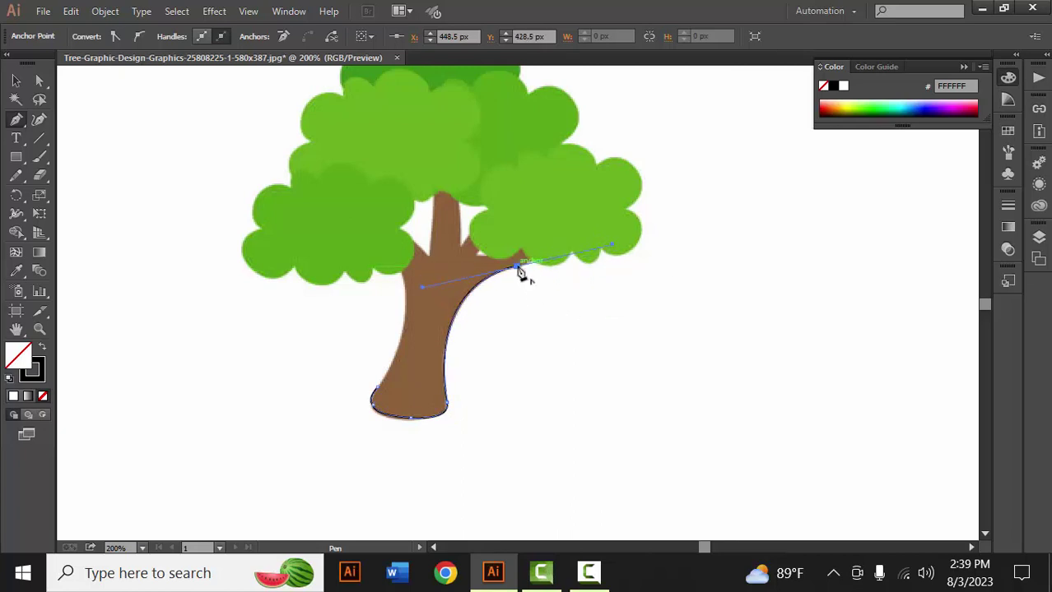
Step: Continue the trunk outline around the right branch and the trunk fork
scroll(523, 251, "up", 1)
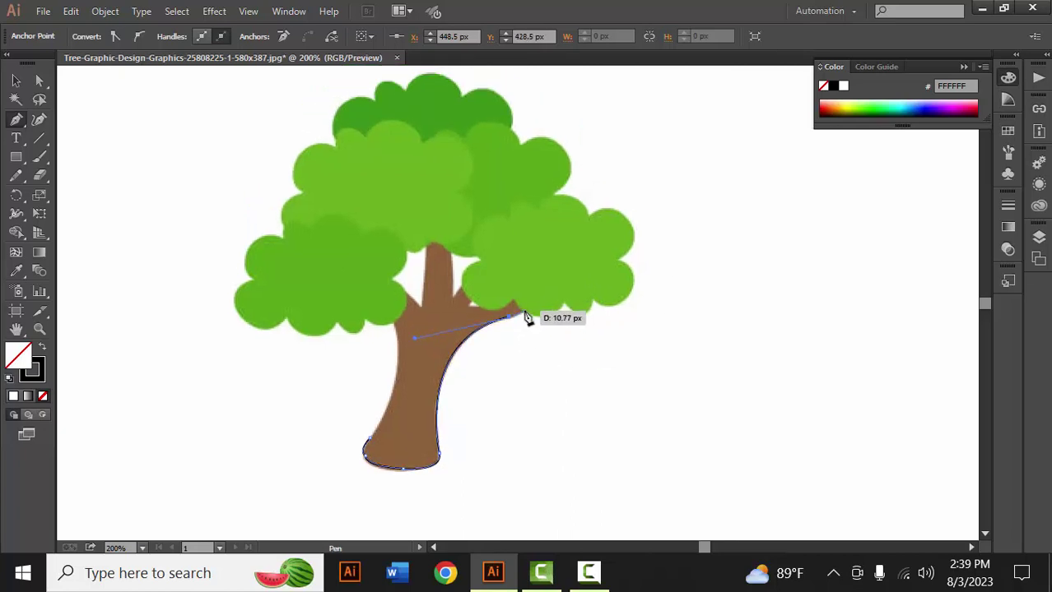
mouse_move(547, 318)
left_mouse_down()
mouse_move(496, 321)
mouse_move(465, 306)
left_mouse_up()
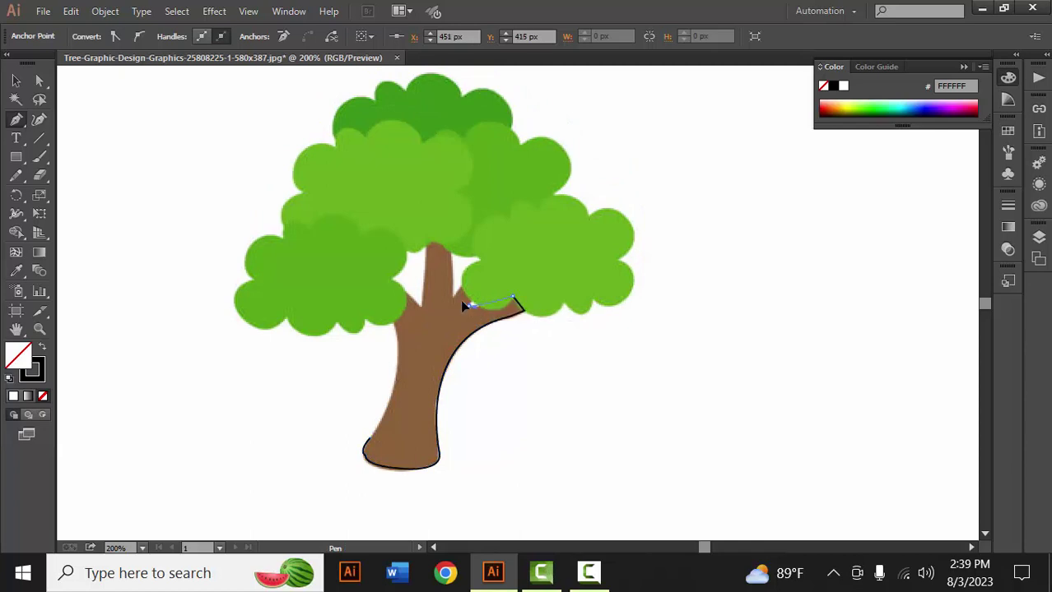
left_click(467, 306)
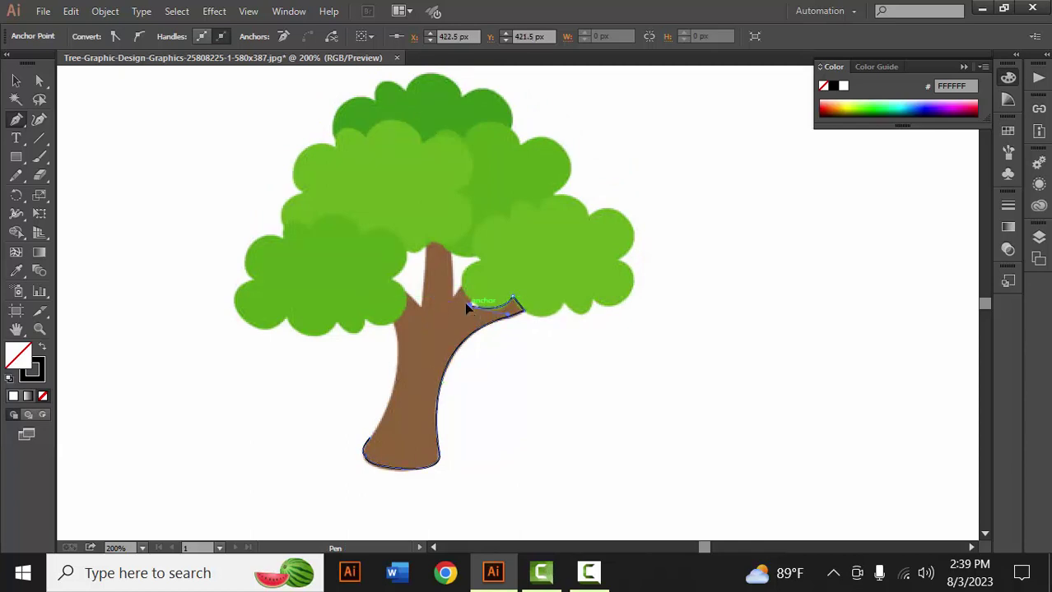
mouse_move(481, 303)
left_mouse_down()
mouse_move(454, 306)
mouse_move(432, 249)
mouse_move(421, 315)
mouse_move(381, 327)
mouse_move(371, 446)
mouse_move(328, 472)
left_mouse_up()
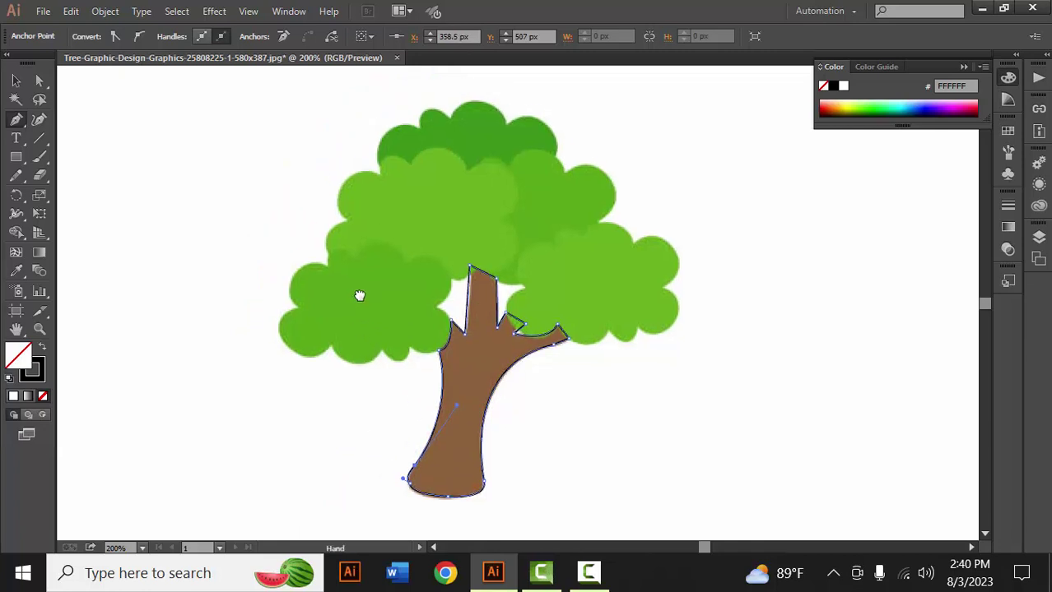
mouse_move(315, 277)
left_mouse_down()
mouse_move(366, 294)
mouse_move(375, 199)
left_mouse_up()
Step: Zoom to 400% and outline the left clump's lower edge and left side
left_click(365, 294, "ctrl")
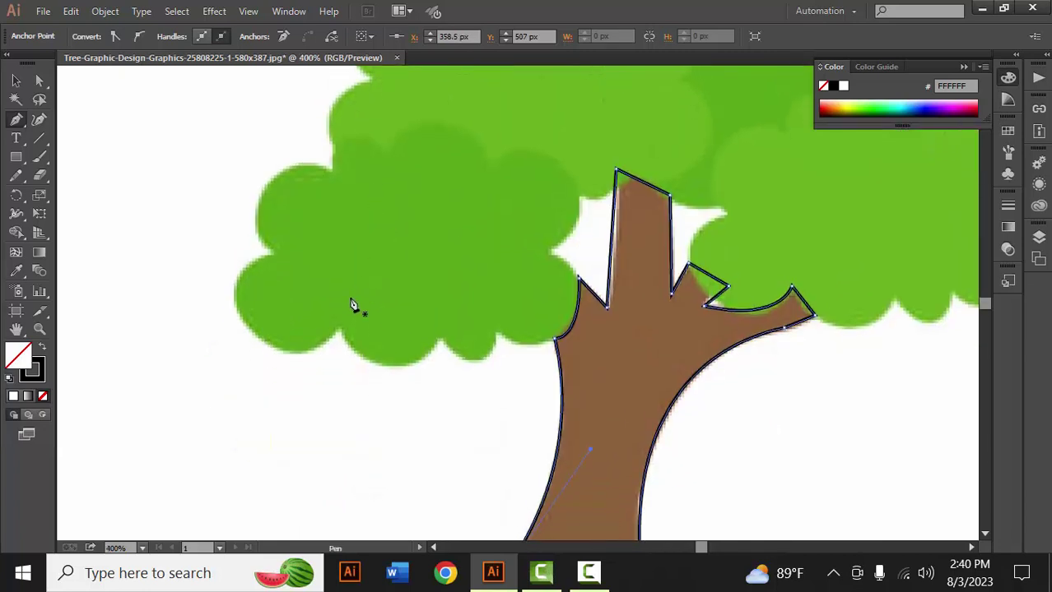
left_click(339, 328)
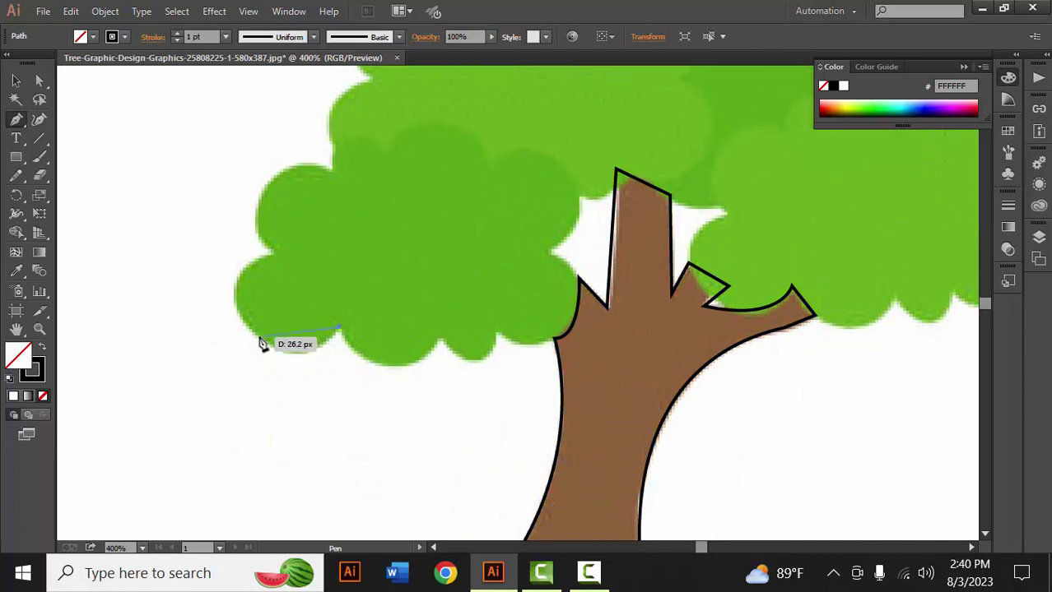
left_click_drag(222, 298, 206, 293)
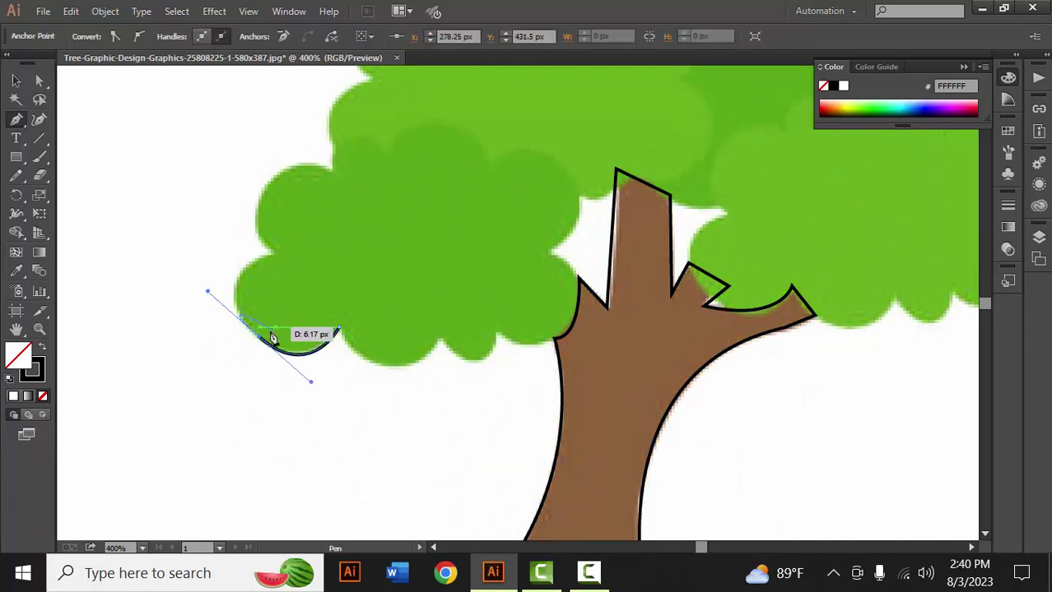
left_click_drag(259, 337, 280, 261)
left_click(276, 253)
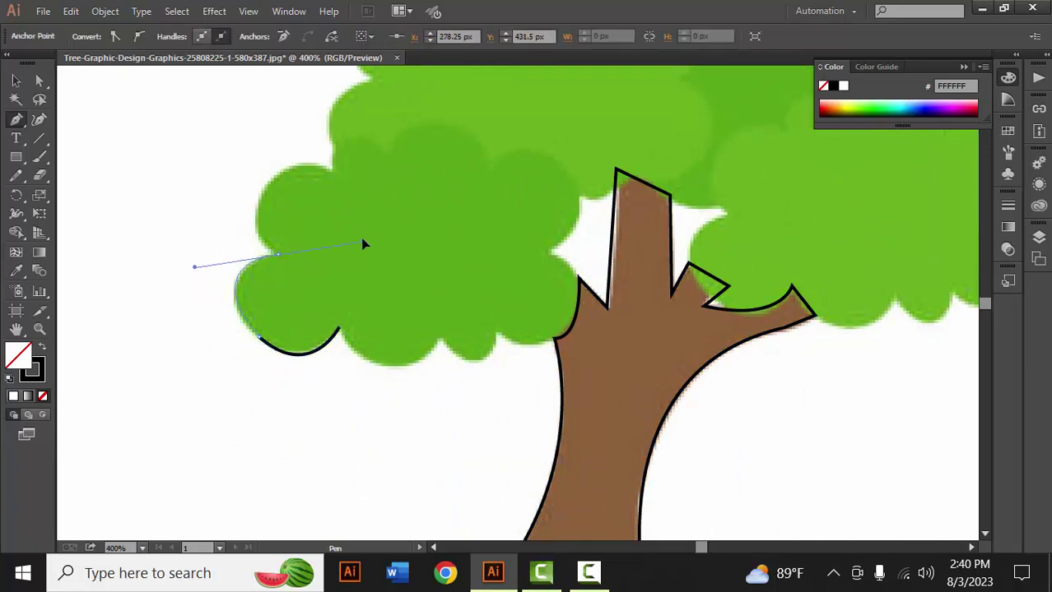
left_click_drag(356, 224, 355, 237)
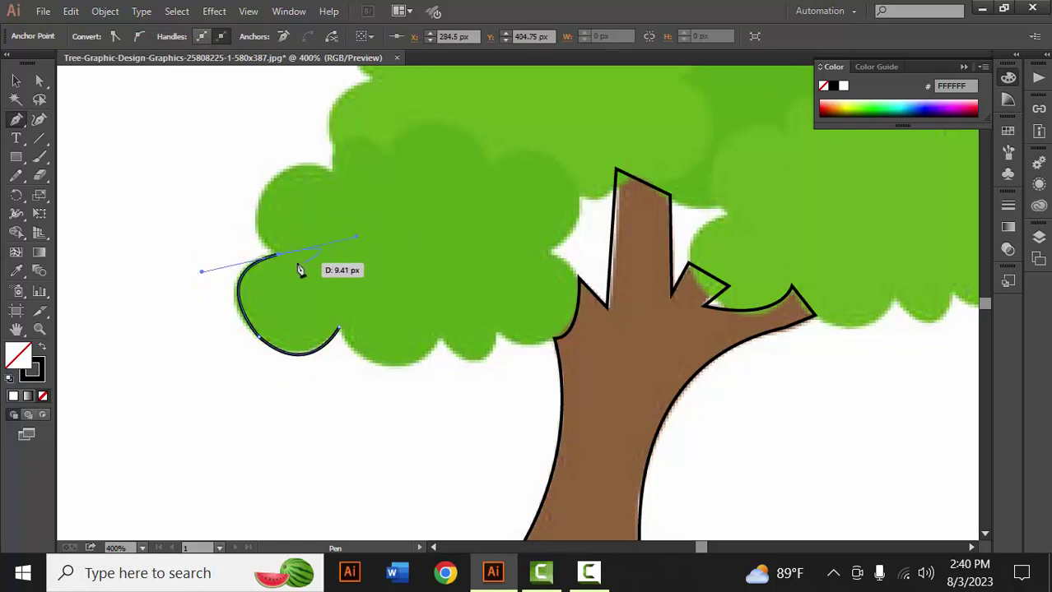
left_click(278, 254)
Step: Trace the left clump's top bumps and down its right side
mouse_move(334, 169)
left_mouse_down()
mouse_move(428, 203)
mouse_move(461, 168)
mouse_move(396, 168)
mouse_move(467, 214)
left_mouse_up()
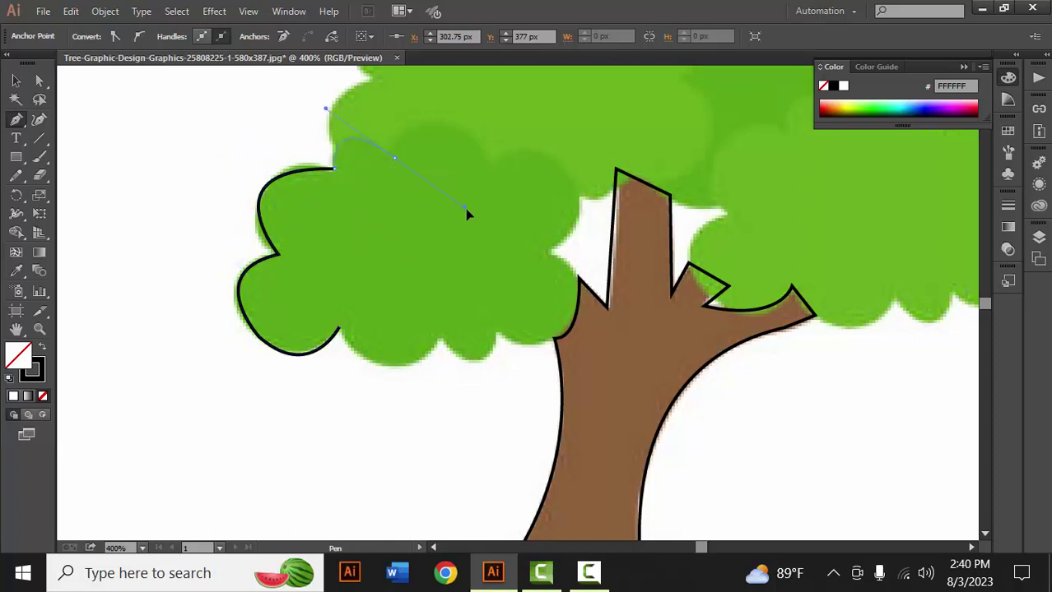
left_click_drag(395, 157, 475, 249)
left_click_drag(511, 288, 469, 244)
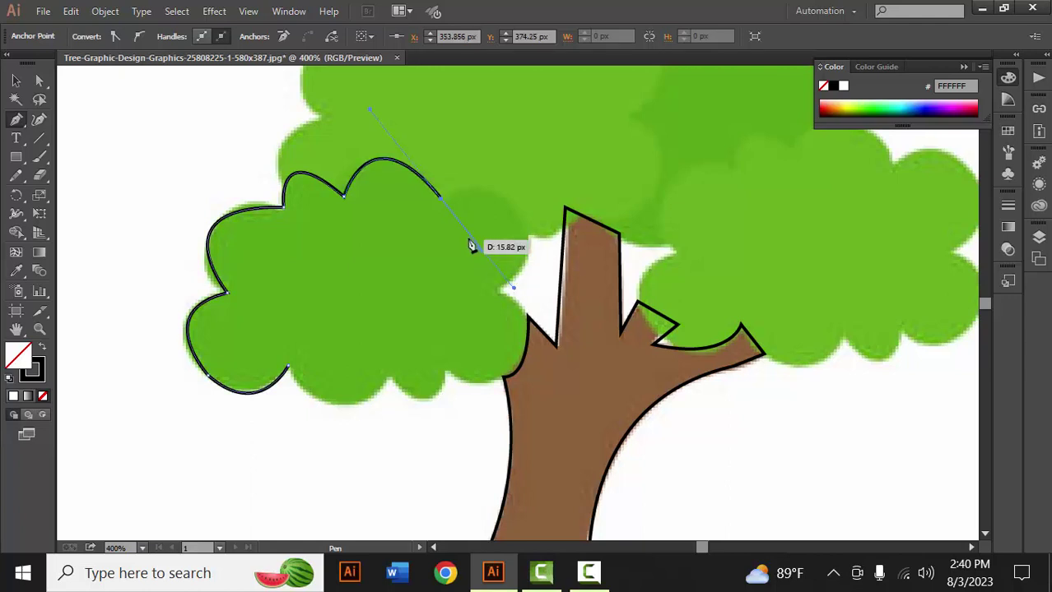
mouse_move(441, 198)
left_mouse_down()
mouse_move(459, 250)
mouse_move(488, 255)
left_mouse_up()
left_click_drag(484, 234, 484, 274)
mouse_move(491, 328)
left_mouse_down()
mouse_move(458, 313)
mouse_move(406, 312)
left_mouse_up()
left_click(483, 248, "alt")
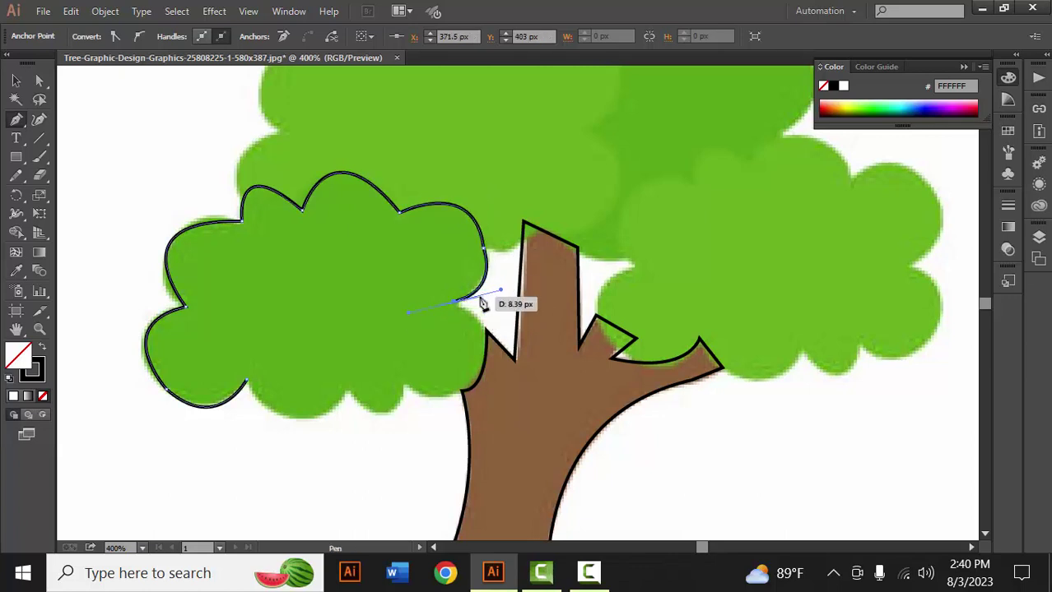
Step: Finish the clump's lower right edge and close the outline at its start point
left_click(458, 301, "alt")
left_click_drag(472, 387, 349, 398)
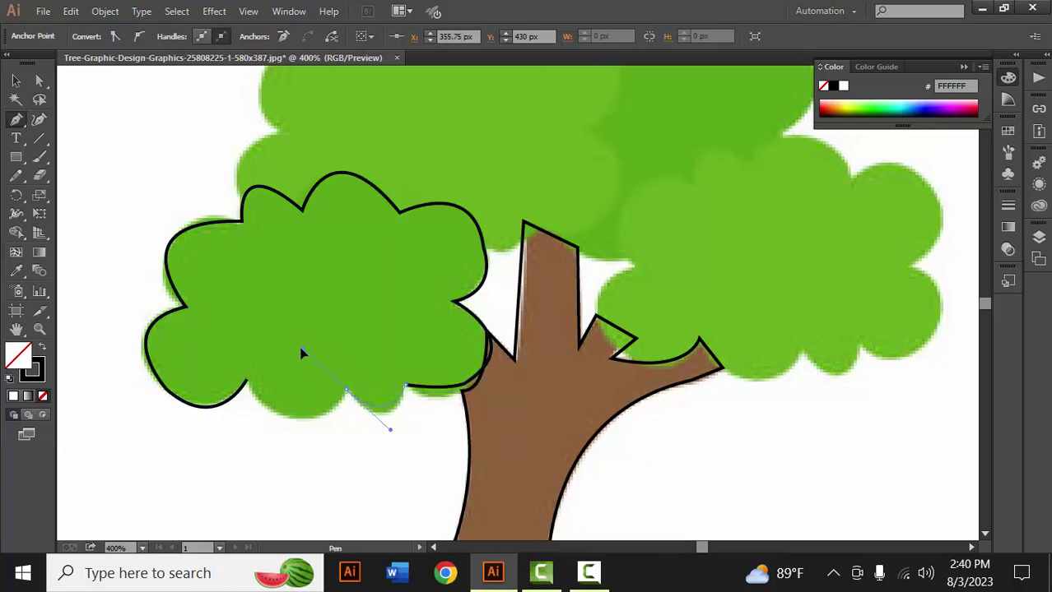
left_click(346, 392)
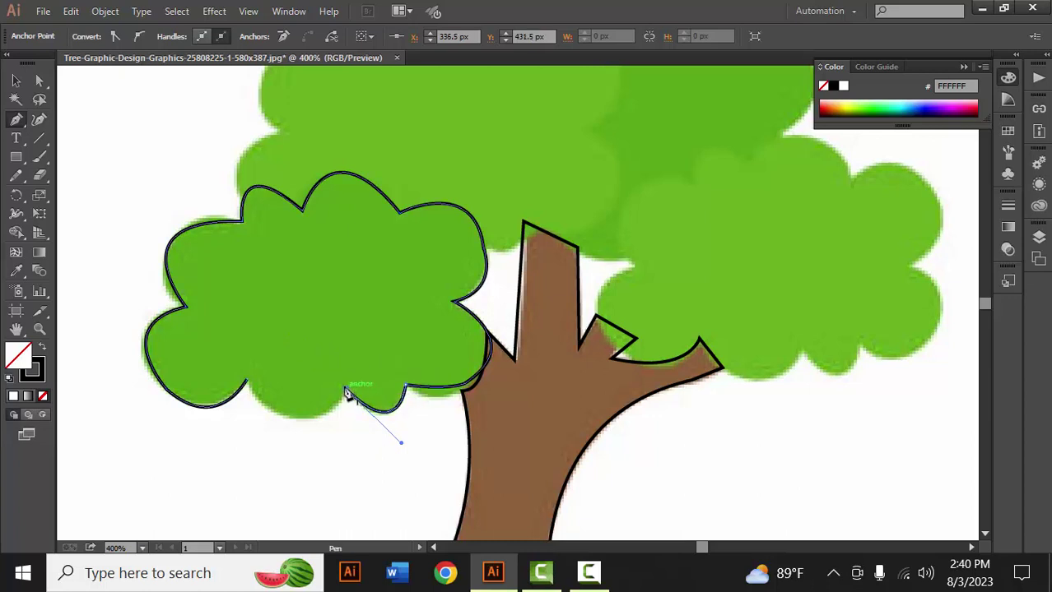
mouse_move(247, 382)
left_mouse_down()
mouse_move(242, 310)
mouse_move(196, 288)
mouse_move(177, 298)
left_mouse_up()
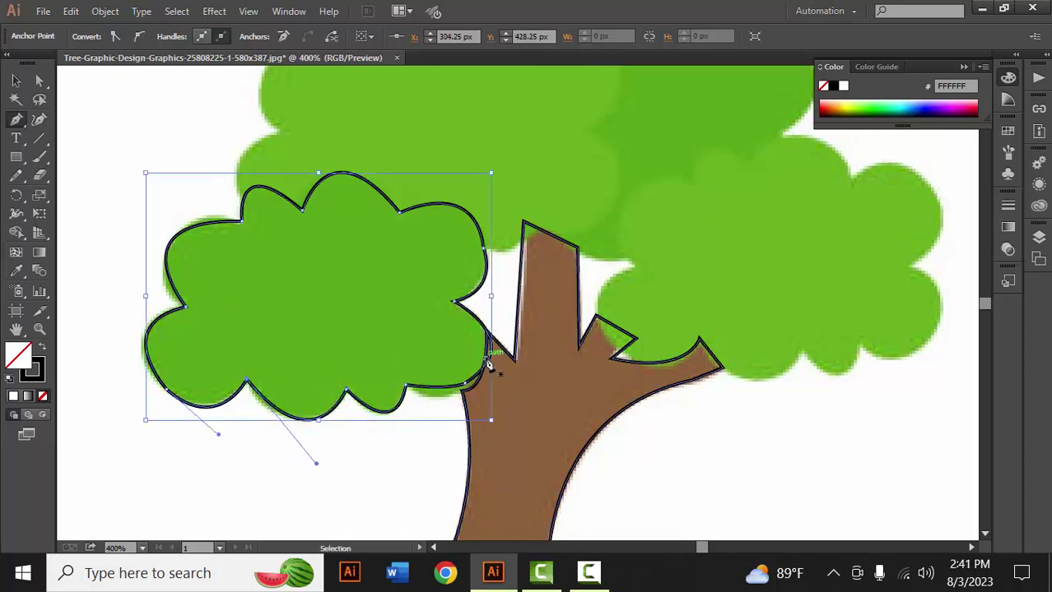
key("ctrl+minus")
Step: Extend the trunk outline around the small branch and into the branch notch
scroll(493, 385, "right", 3)
key("ctrl+plus")
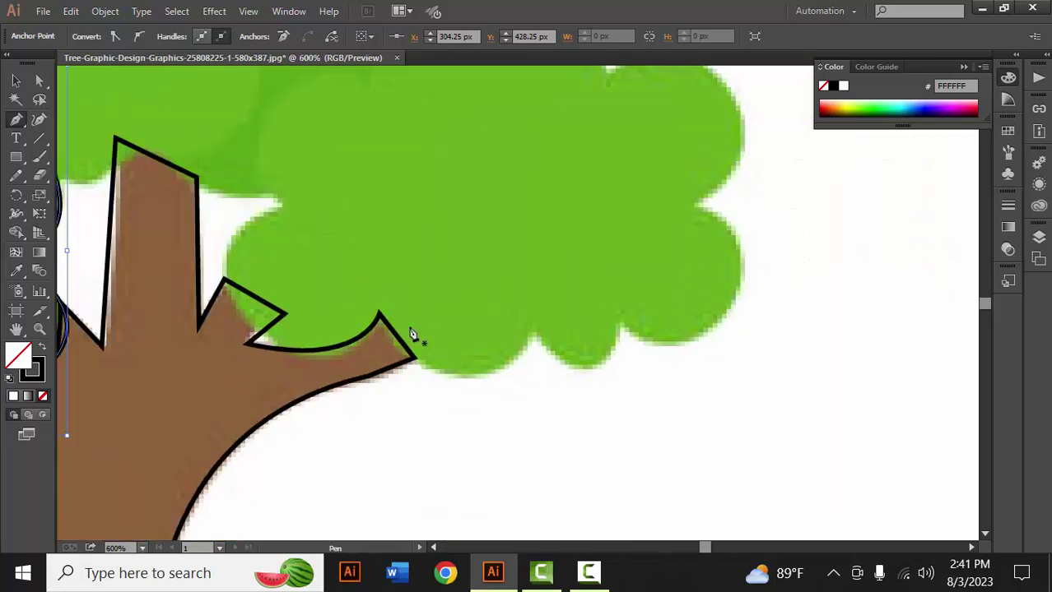
left_click(511, 362, "ctrl")
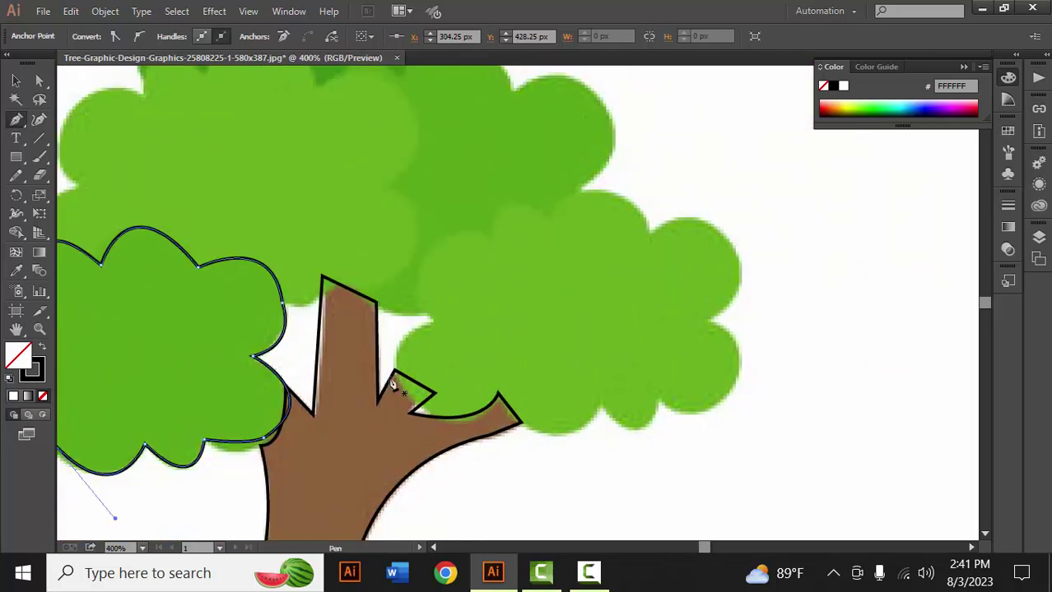
left_click(434, 394)
left_click(410, 414)
left_click_drag(497, 395, 499, 408)
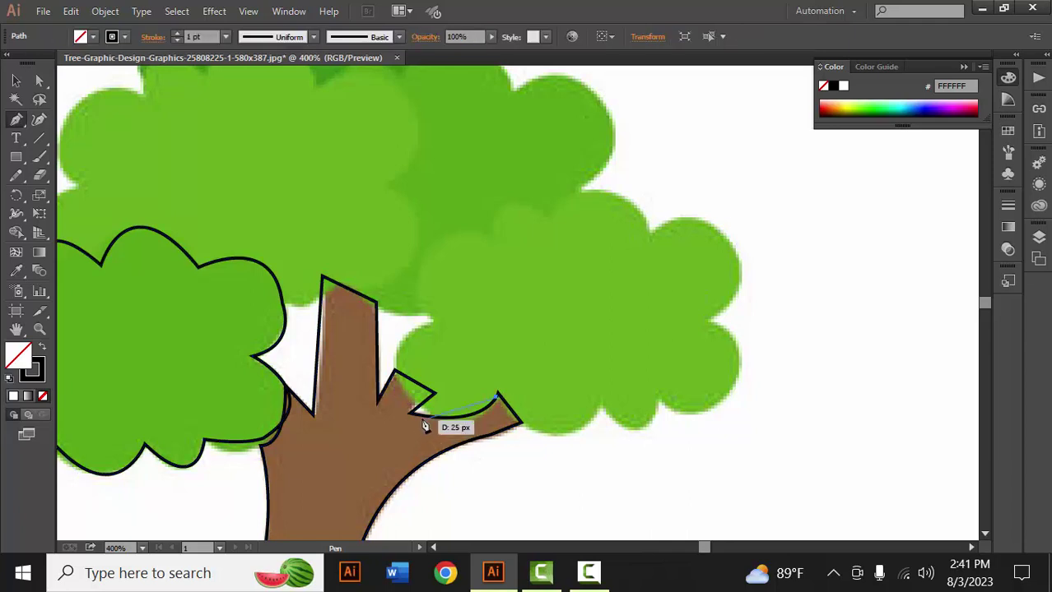
left_click_drag(417, 409, 423, 443)
left_click(379, 352)
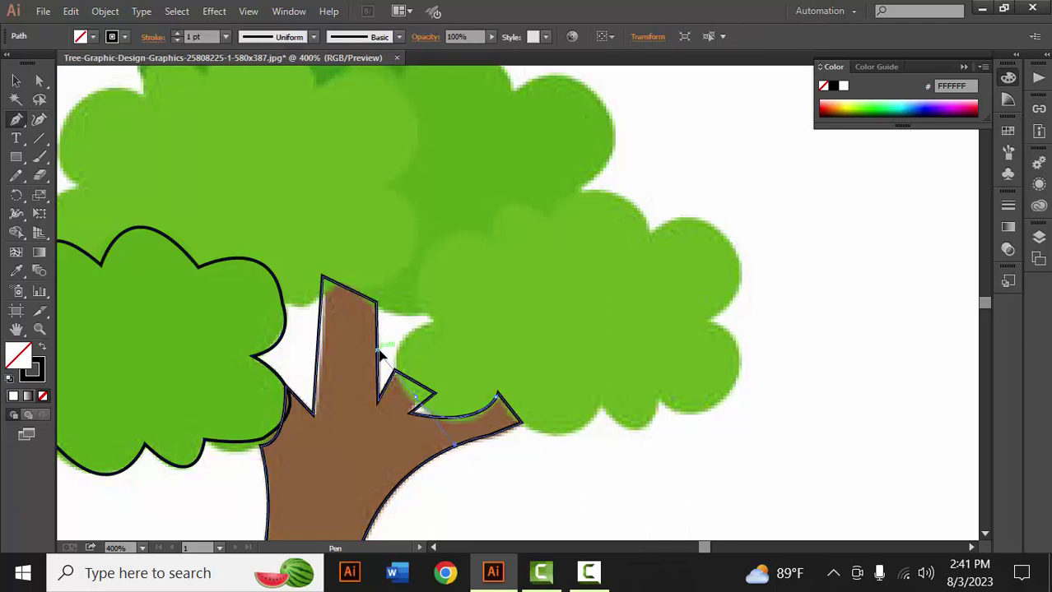
left_click(417, 408, "ctrl")
left_click_drag(418, 399, 437, 328)
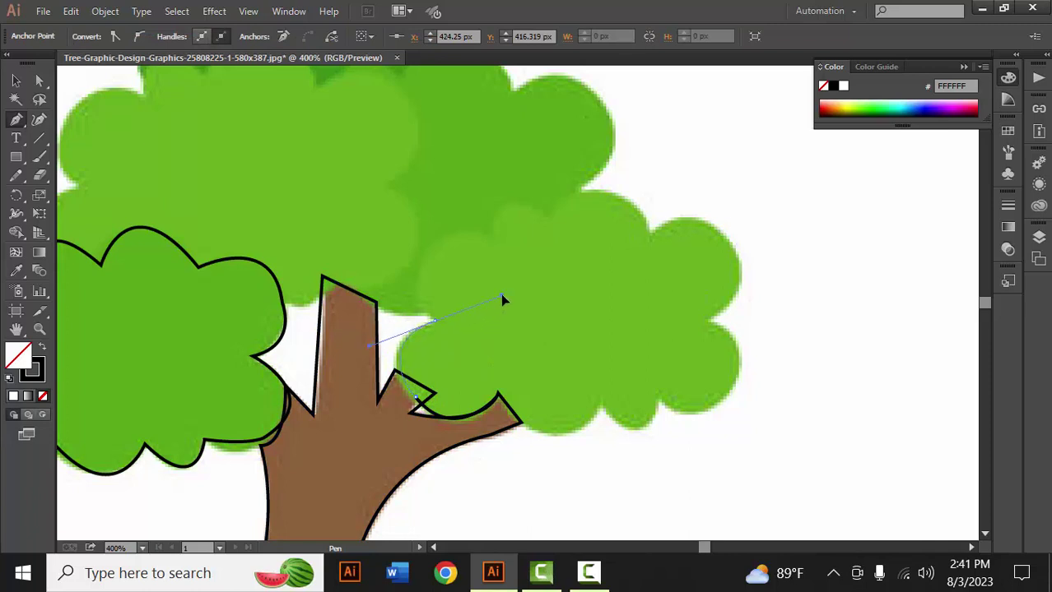
Step: Trace the right clump's left side, peaked top bumps and upper right corners
mouse_move(434, 321)
left_mouse_down()
mouse_move(495, 241)
mouse_move(567, 259)
mouse_move(502, 247)
left_mouse_up()
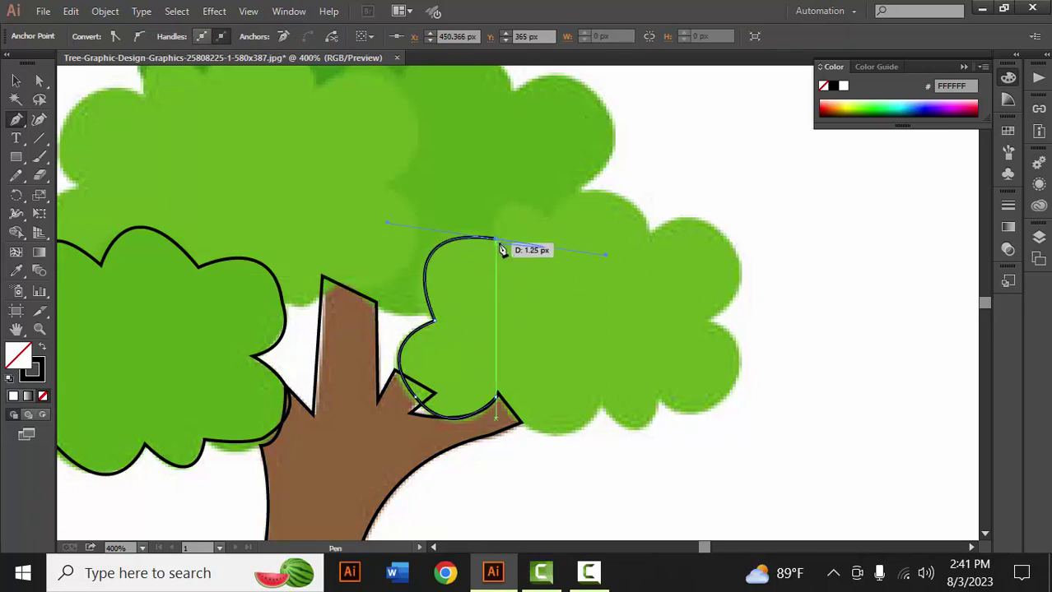
left_click_drag(554, 215, 564, 235)
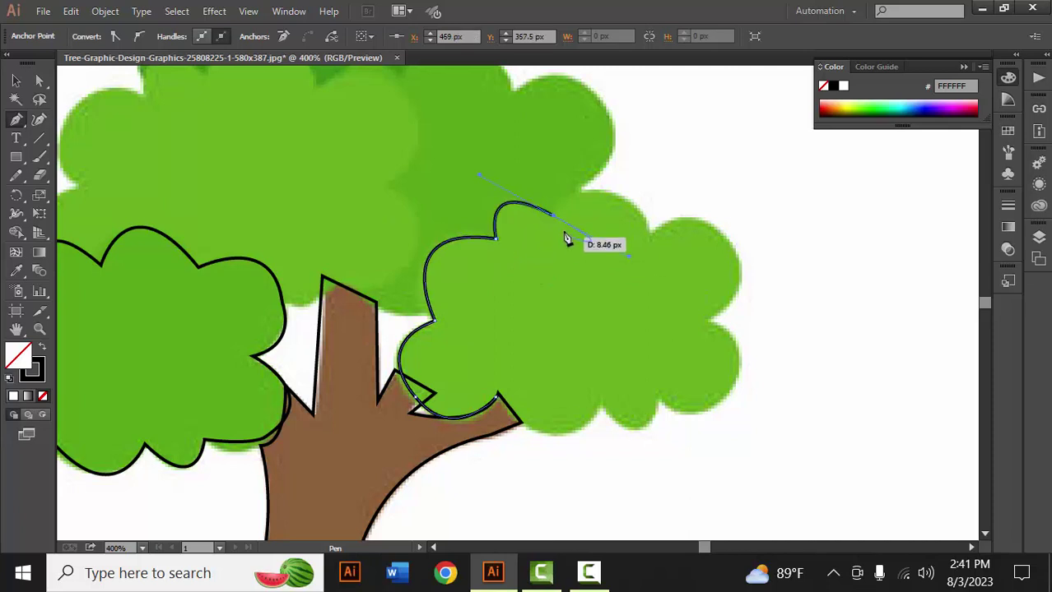
mouse_move(628, 260)
left_mouse_down()
mouse_move(554, 216)
mouse_move(658, 242)
mouse_move(713, 296)
mouse_move(660, 281)
left_mouse_up()
left_click(650, 235)
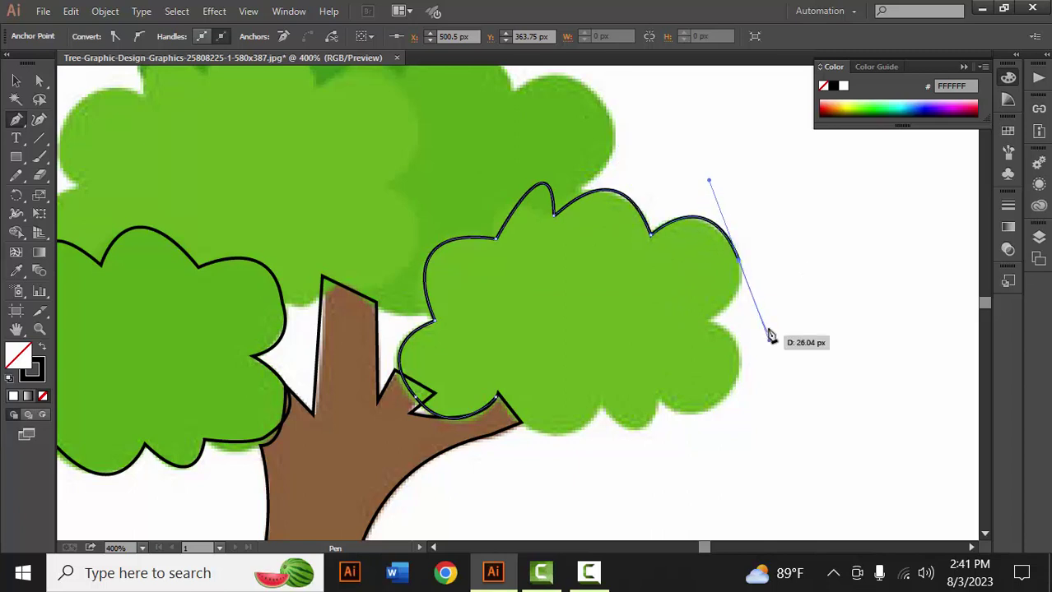
left_click_drag(771, 332, 691, 328)
left_click(739, 264)
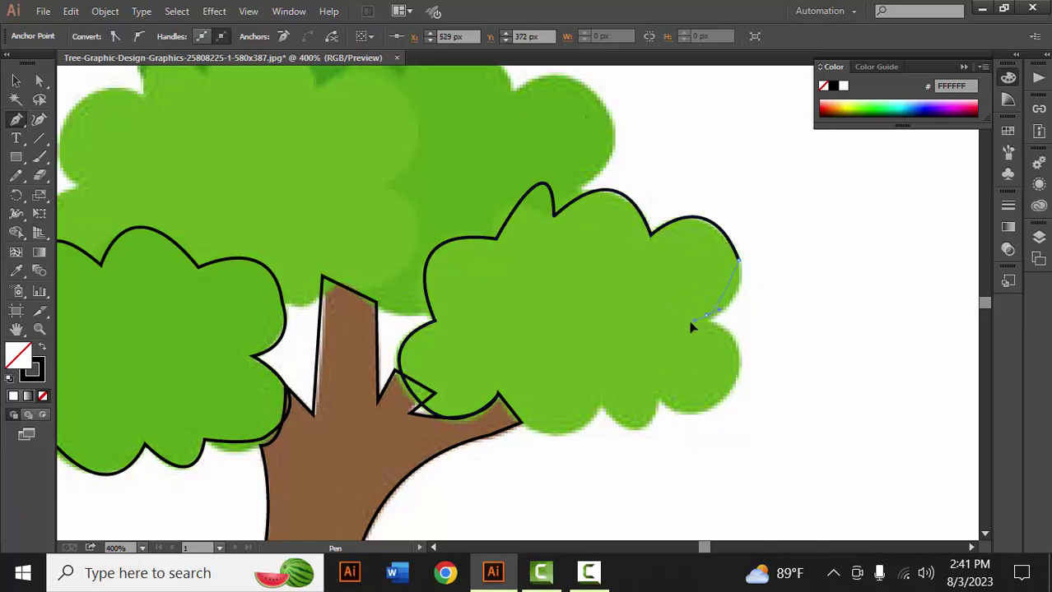
left_click(707, 316)
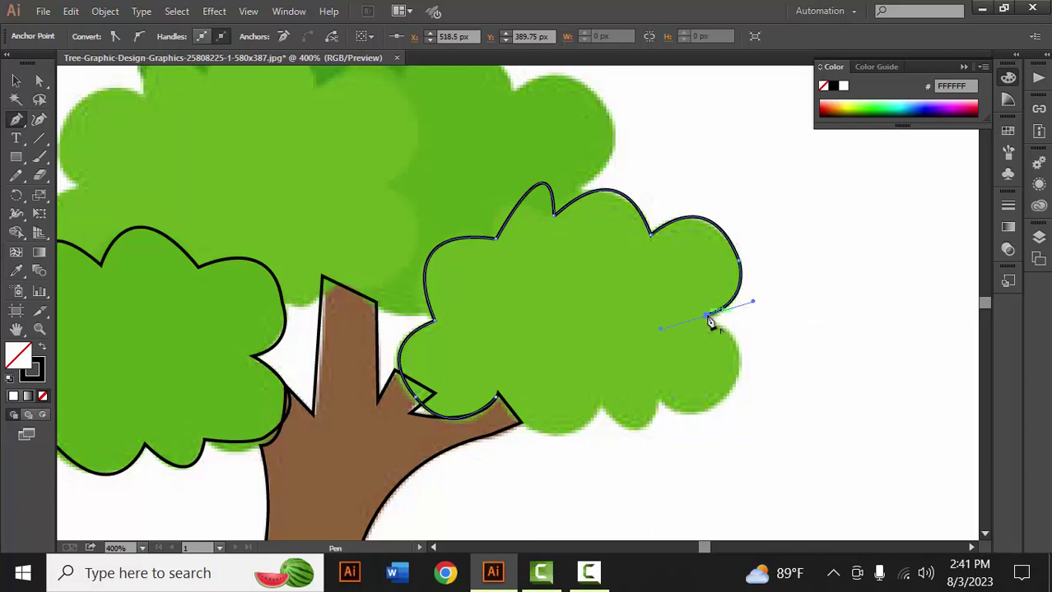
Step: Curve the right clump outline around its lower right bump and along its bottom
left_click(724, 397)
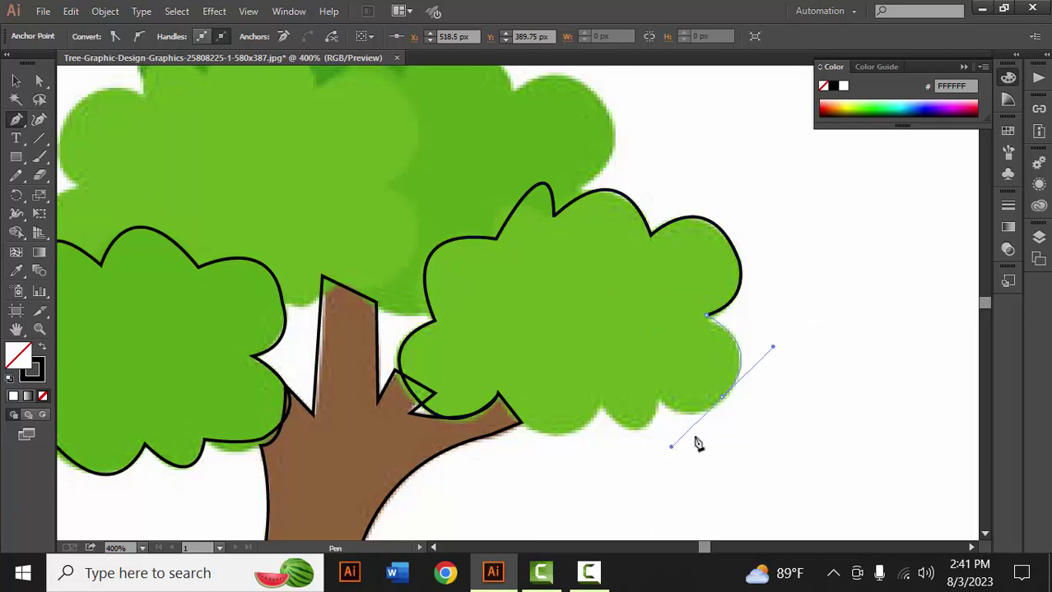
left_click_drag(669, 434, 695, 439)
mouse_move(721, 400)
left_mouse_down()
mouse_move(683, 421)
mouse_move(663, 401)
left_mouse_up()
mouse_move(658, 393)
left_mouse_down()
mouse_move(616, 372)
mouse_move(605, 409)
mouse_move(575, 362)
left_mouse_up()
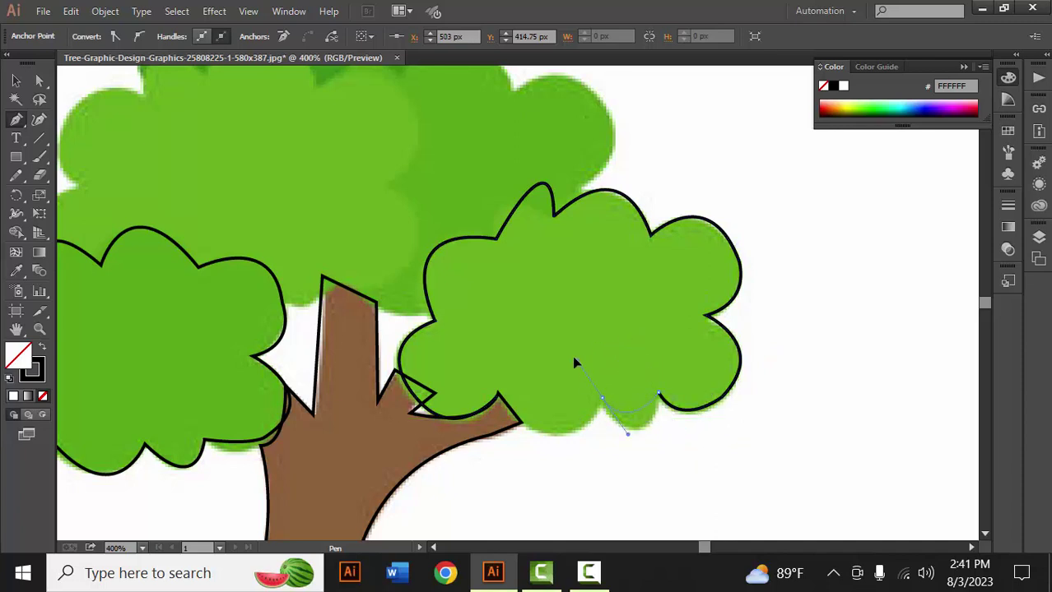
left_click(603, 400, "alt")
left_click_drag(497, 399, 577, 476)
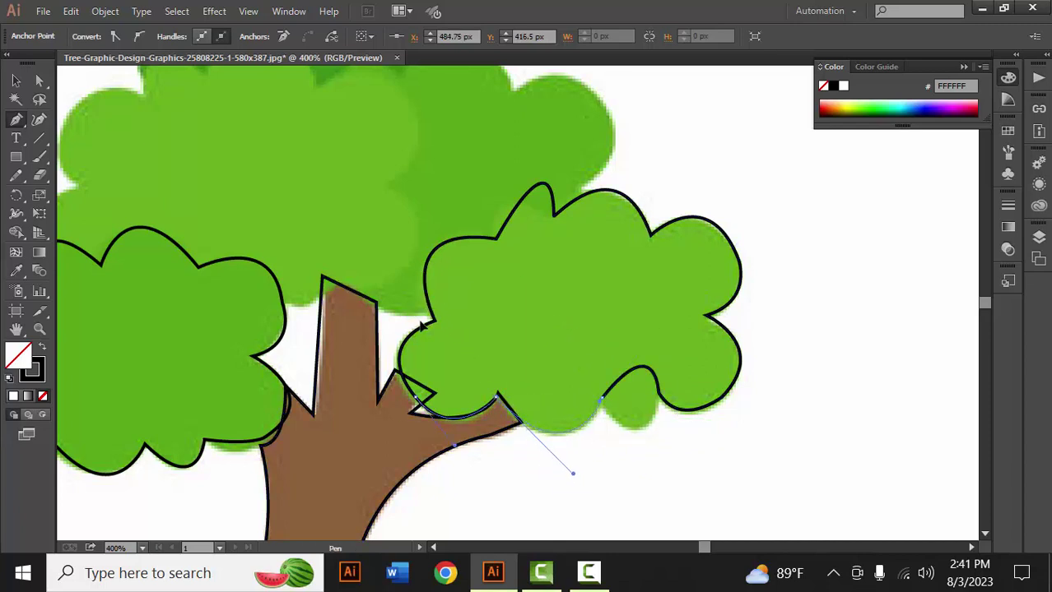
key("ctrl+minus")
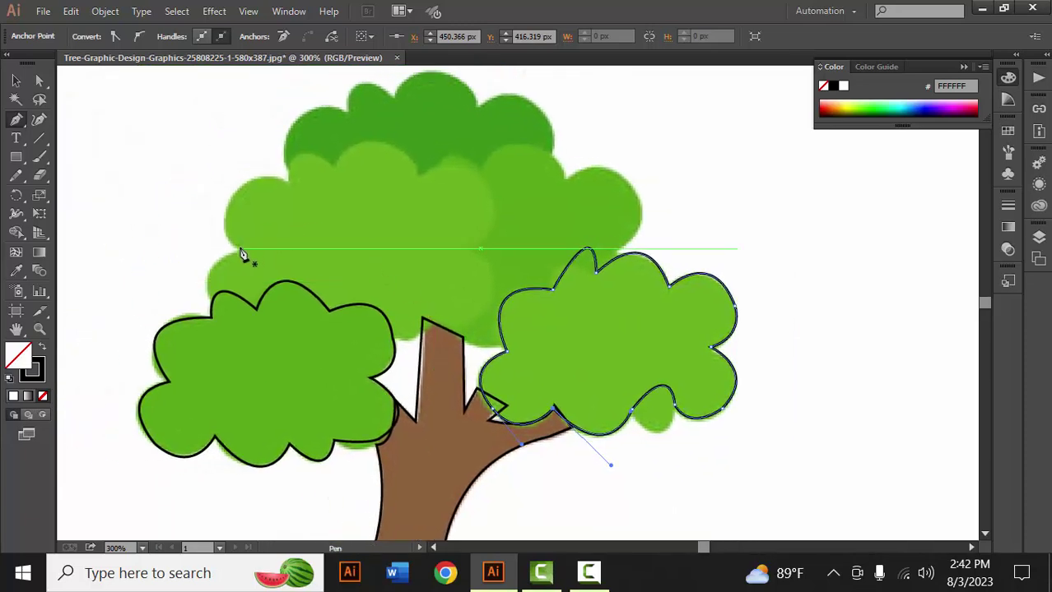
Step: Trace the middle-left clump across its top bumps, down to the trunk and the left clump's top
left_click_drag(241, 248, 240, 197)
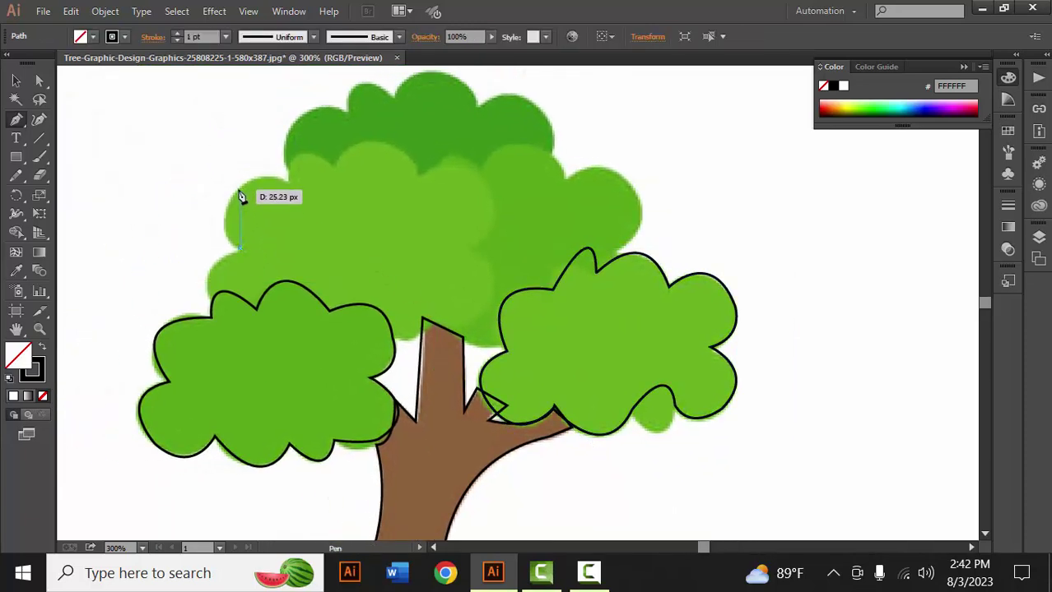
left_click_drag(275, 164, 293, 190)
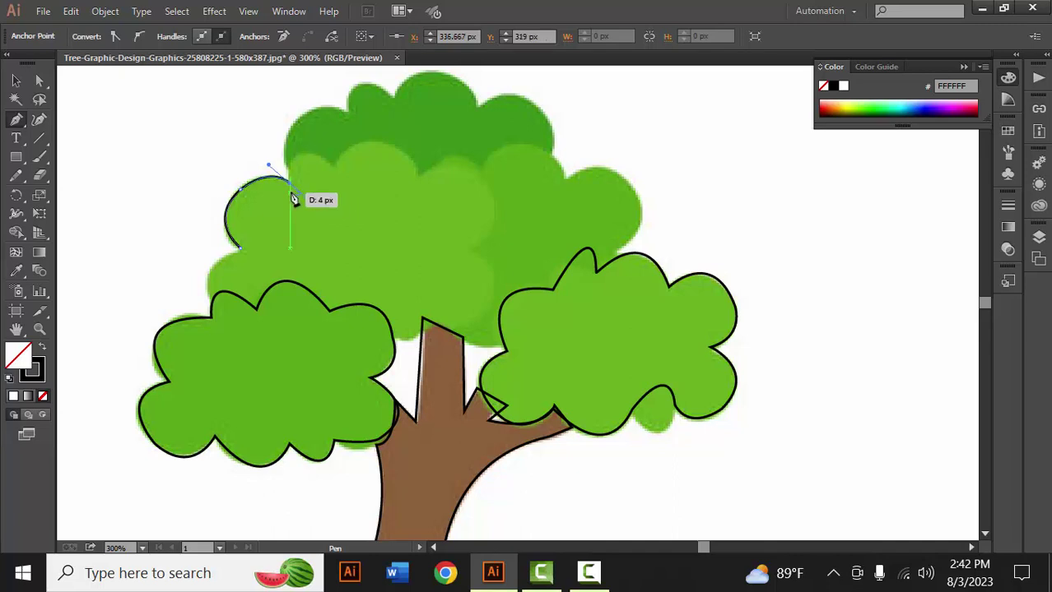
mouse_move(312, 205)
left_mouse_down()
mouse_move(311, 188)
mouse_move(425, 179)
mouse_move(478, 255)
left_mouse_up()
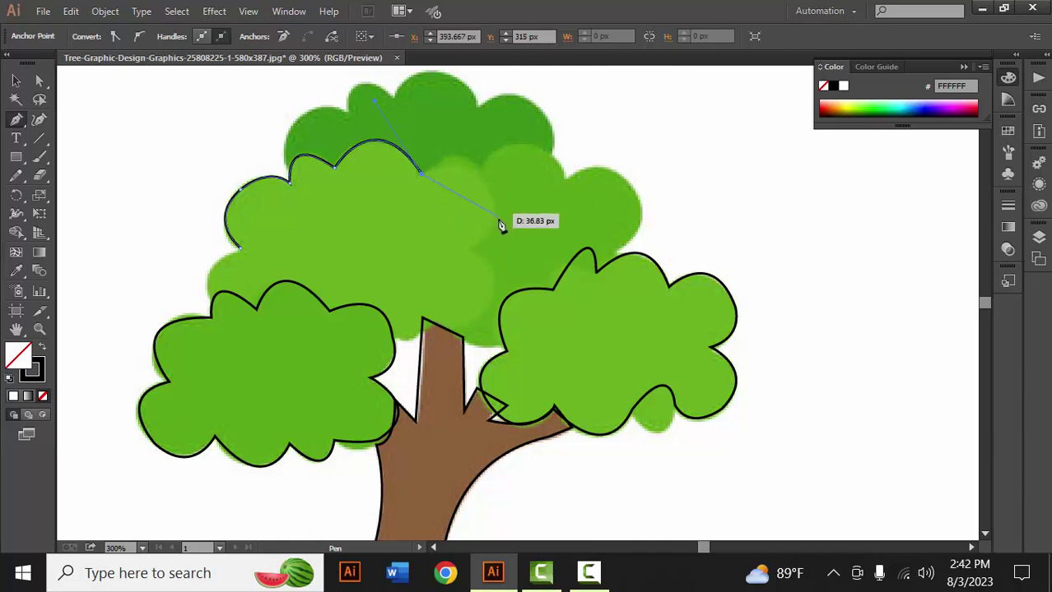
left_click_drag(478, 255, 477, 249)
left_click_drag(477, 247, 451, 268)
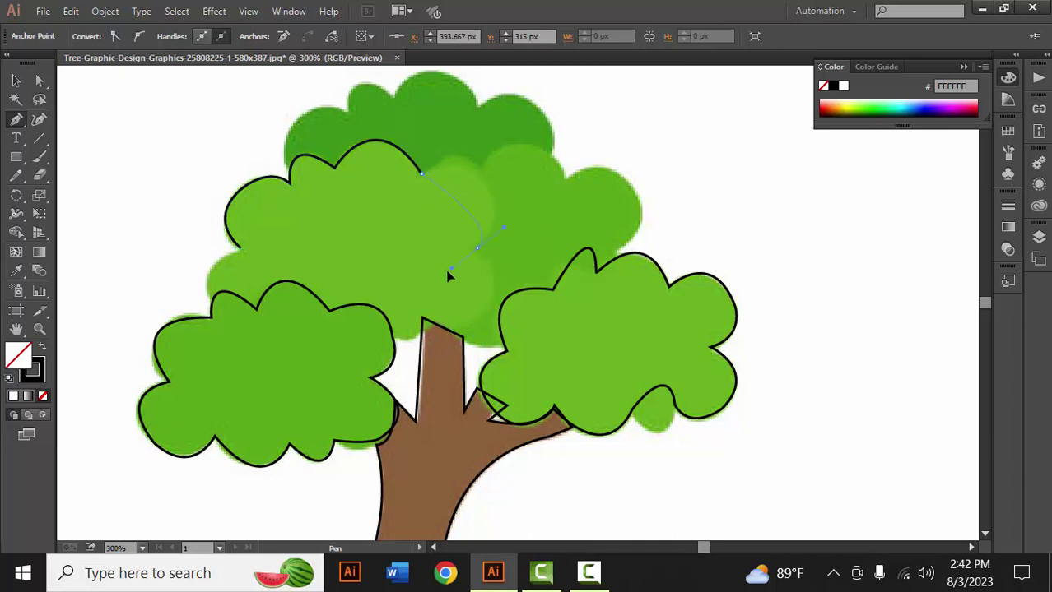
left_click_drag(401, 326, 421, 343)
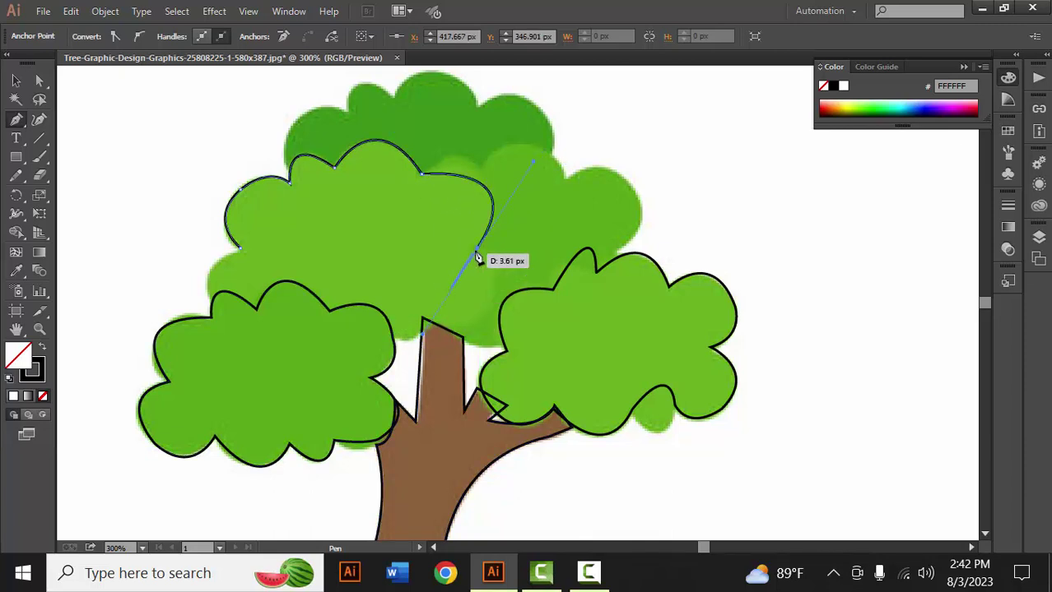
mouse_move(477, 247)
left_mouse_down()
mouse_move(442, 323)
mouse_move(412, 353)
left_mouse_up()
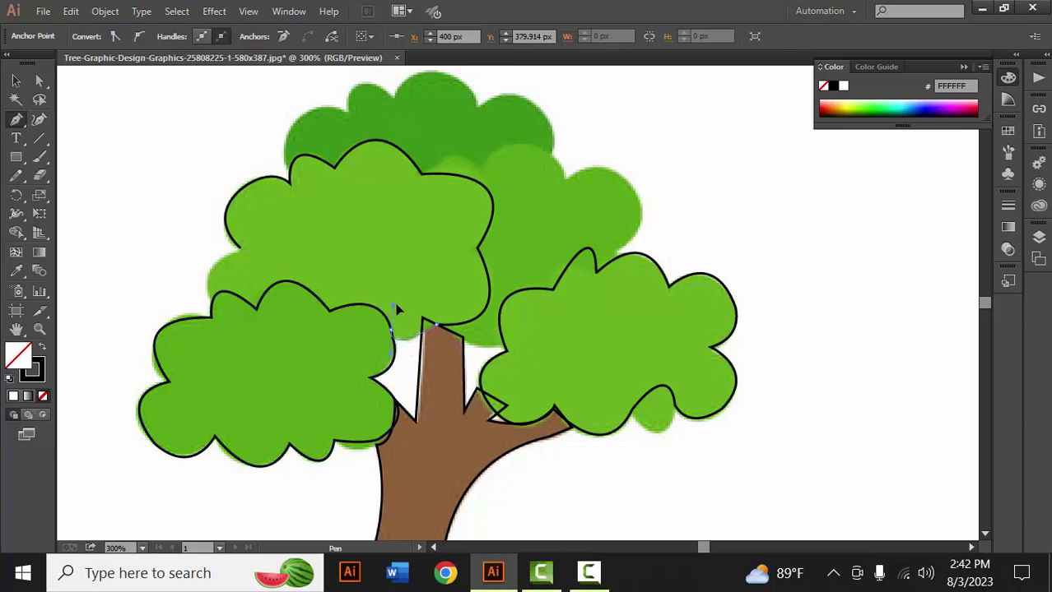
left_click_drag(394, 318, 315, 325)
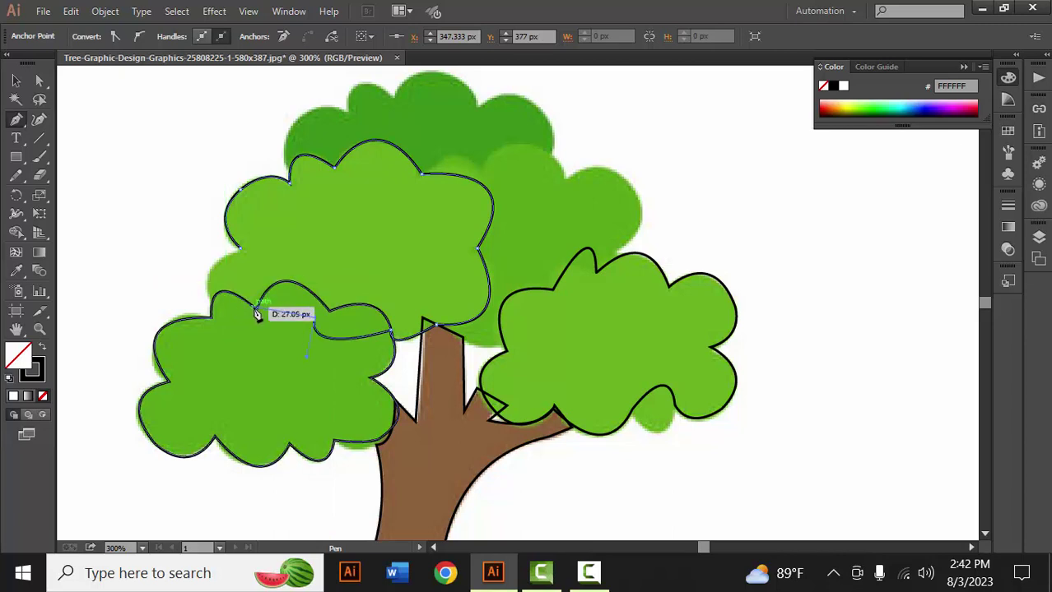
mouse_move(257, 312)
left_mouse_down()
mouse_move(244, 250)
mouse_move(206, 220)
left_mouse_up()
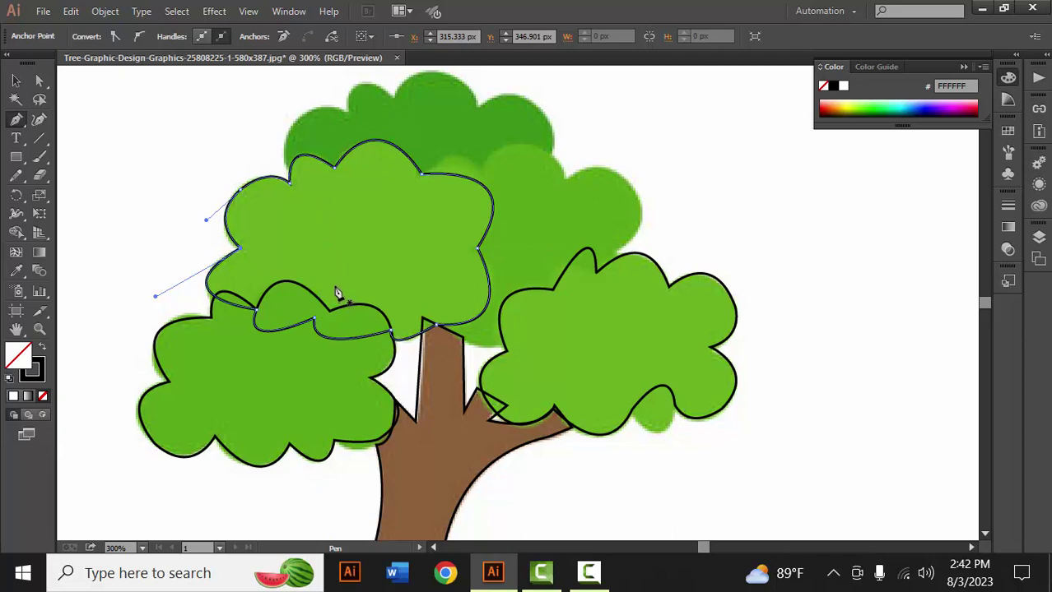
Step: Outline the middle-right clump from its top and right edge down to the trunk and back
scroll(488, 255, "up", 1)
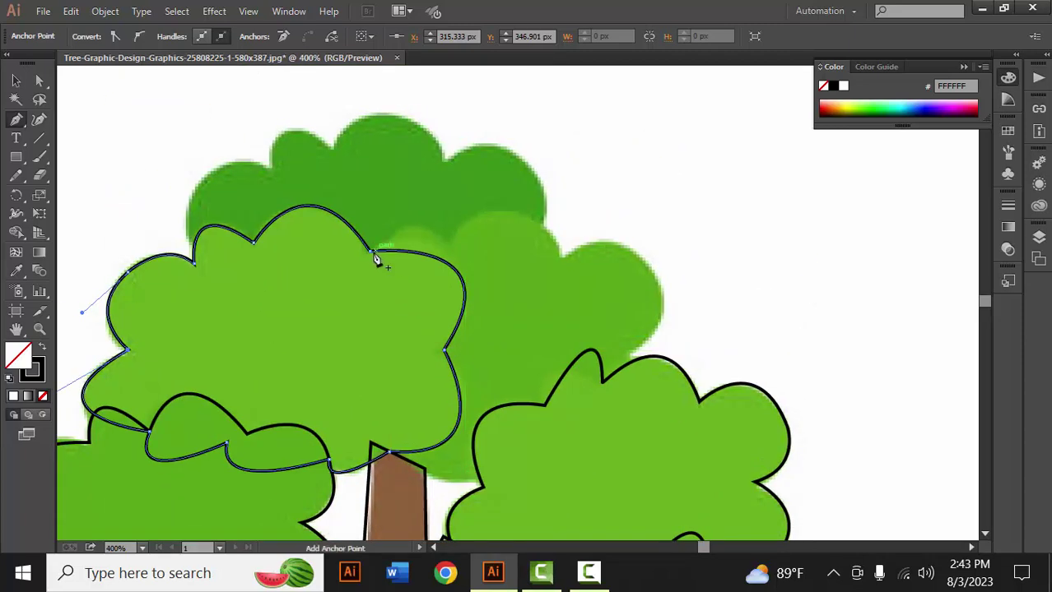
left_click_drag(368, 251, 453, 252)
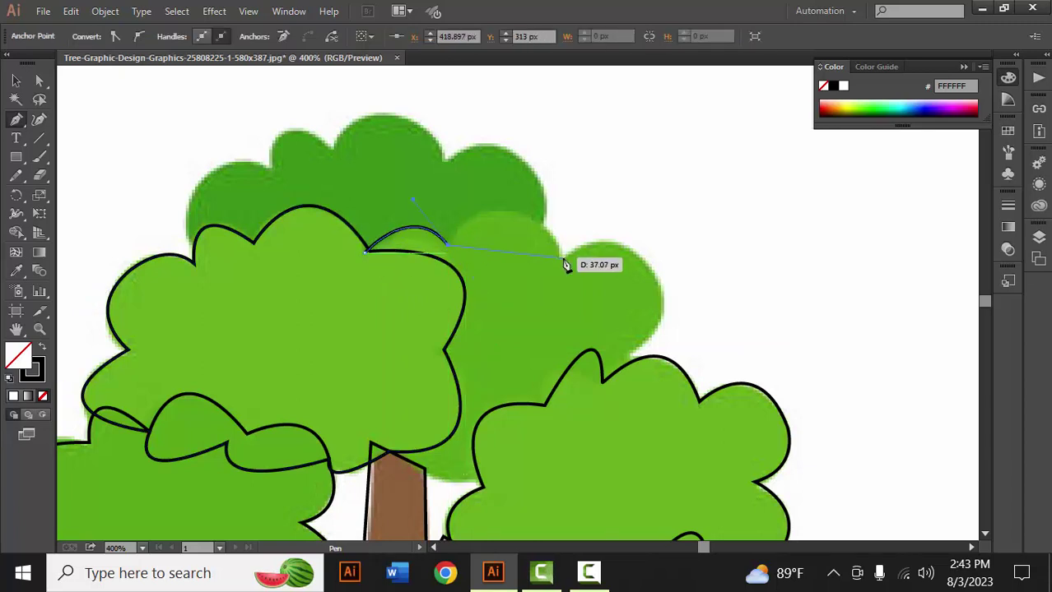
mouse_move(561, 256)
left_mouse_down()
mouse_move(591, 315)
mouse_move(562, 256)
mouse_move(668, 337)
mouse_move(662, 328)
mouse_move(650, 395)
left_mouse_up()
left_click_drag(648, 437, 652, 441)
left_click_drag(658, 321, 625, 362)
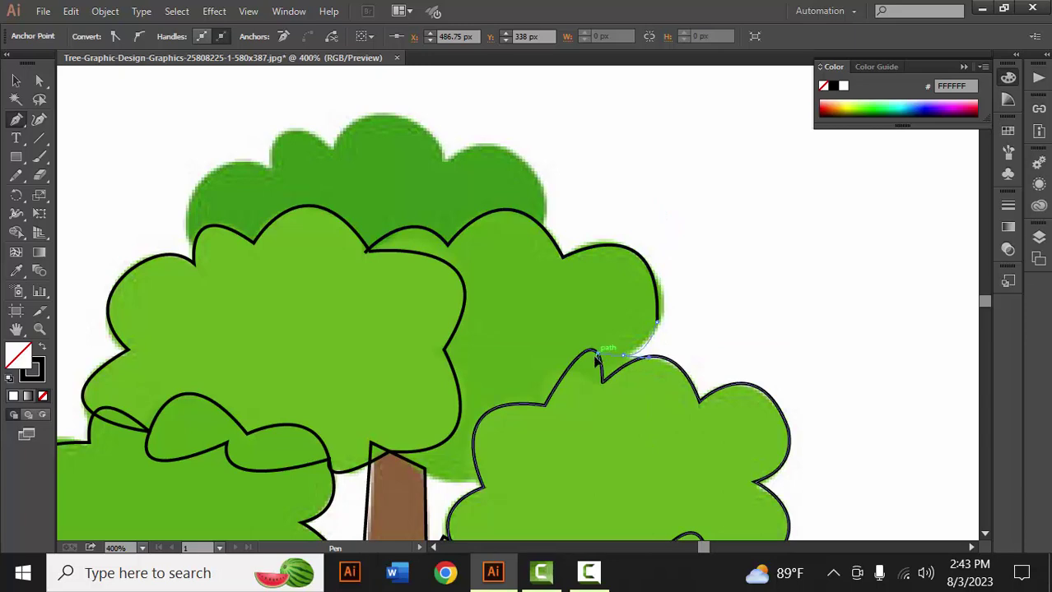
mouse_move(623, 356)
left_mouse_down()
mouse_move(654, 348)
mouse_move(540, 468)
mouse_move(459, 425)
left_mouse_up()
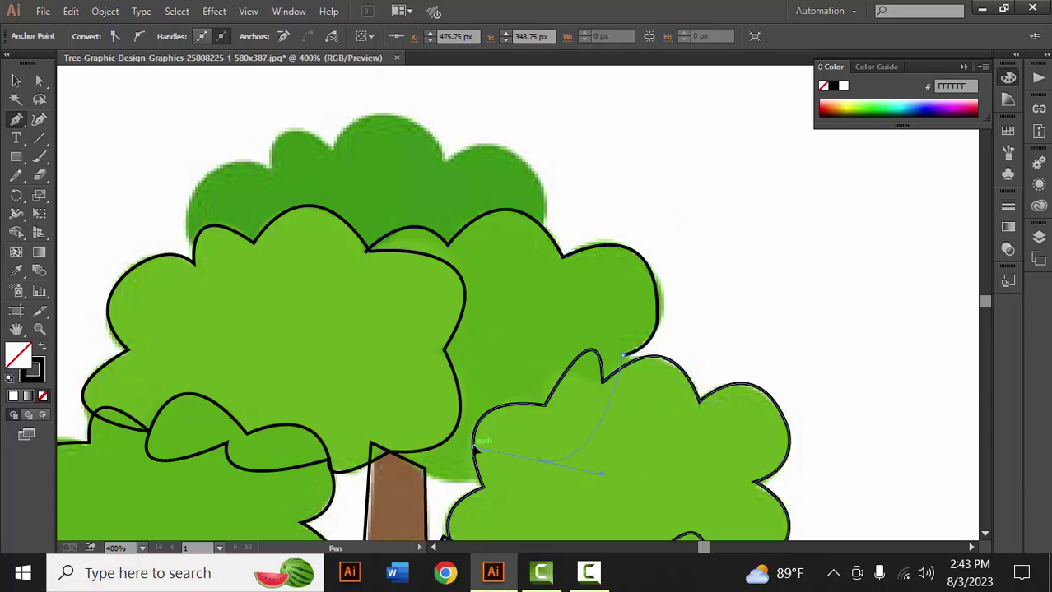
left_click_drag(423, 469, 403, 443)
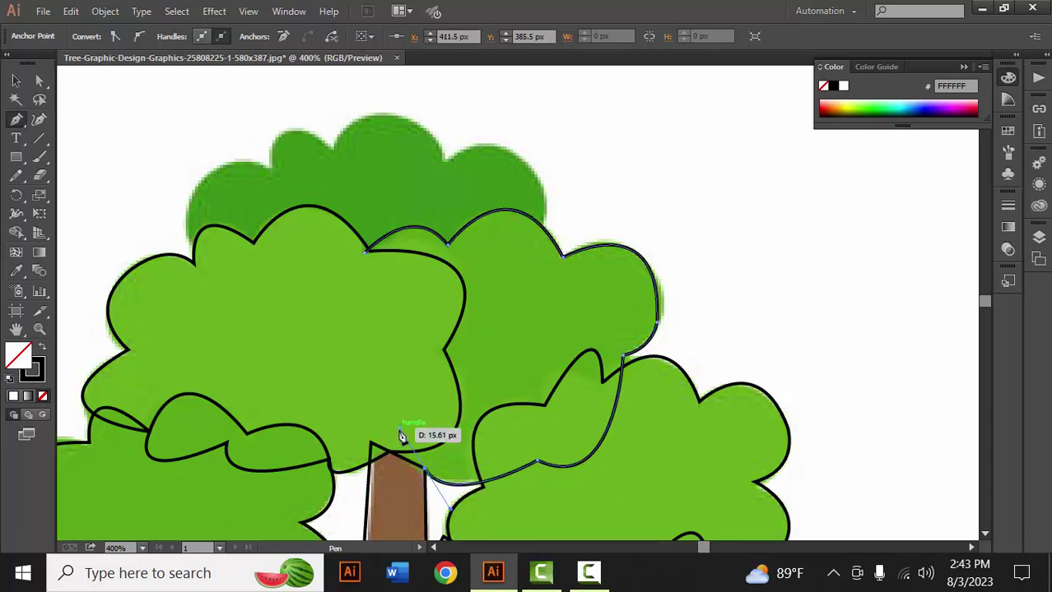
left_click_drag(430, 475, 432, 477)
left_click(326, 301)
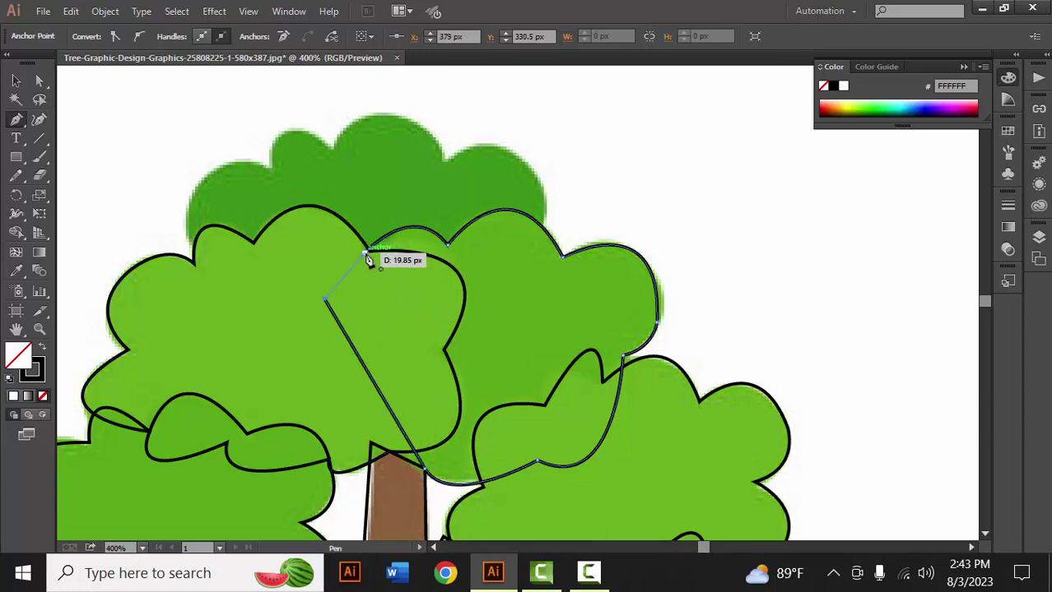
left_click_drag(366, 252, 312, 288)
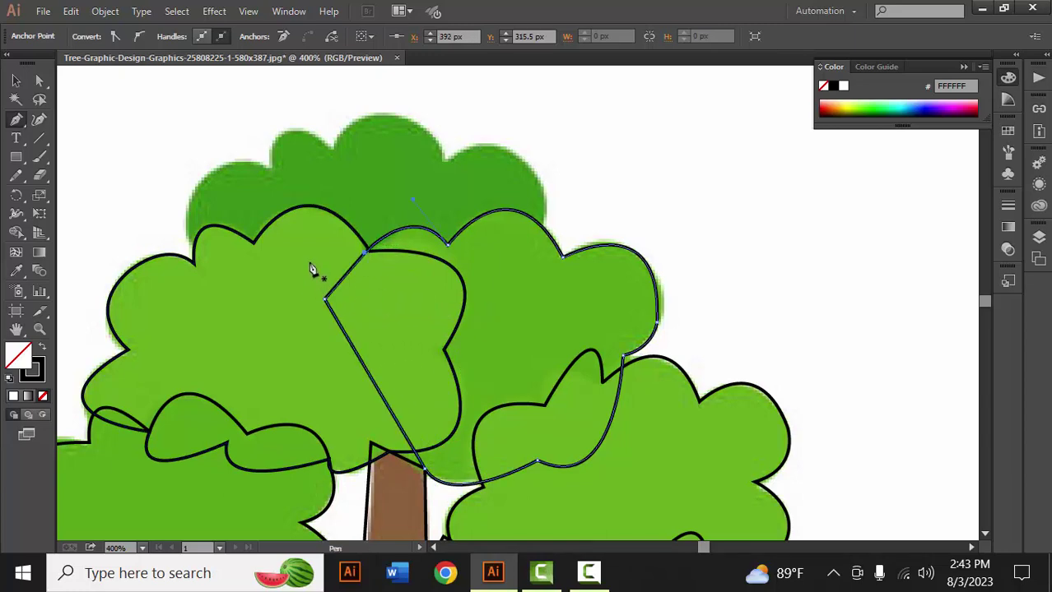
key("ctrl")
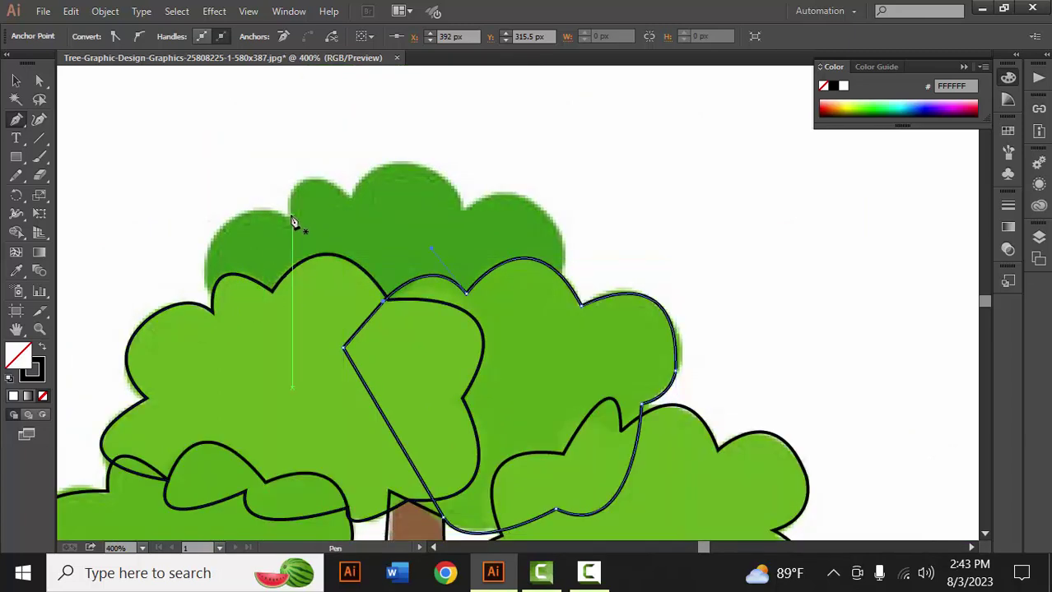
Step: Trace the treetop clump's curved top and straight base, closing the path at its start
left_click(288, 216)
mouse_move(350, 197)
left_mouse_down()
mouse_move(380, 215)
mouse_move(472, 206)
mouse_move(546, 304)
left_mouse_up()
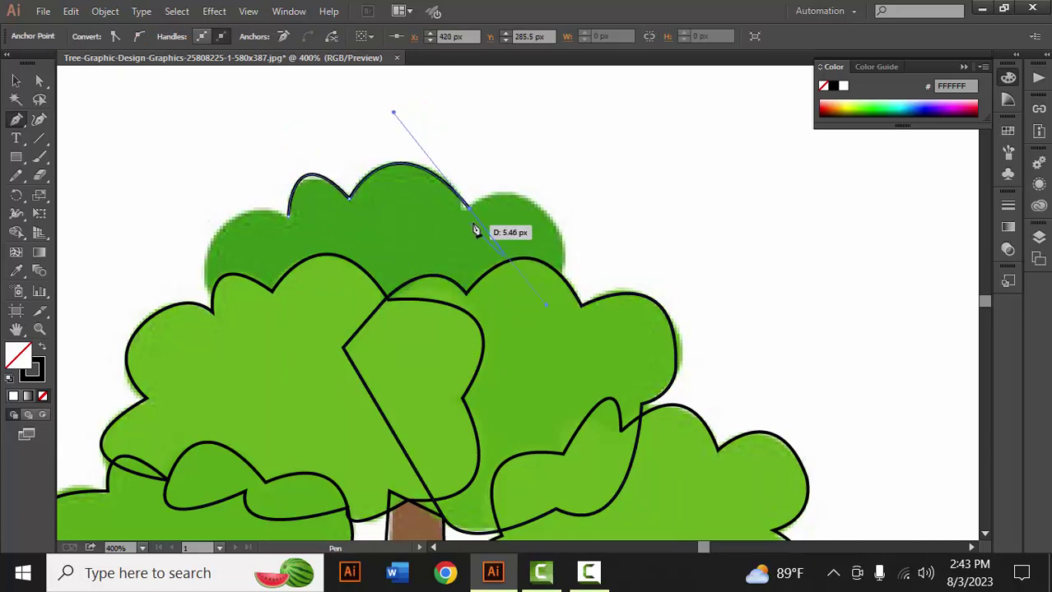
left_click_drag(564, 260, 555, 303)
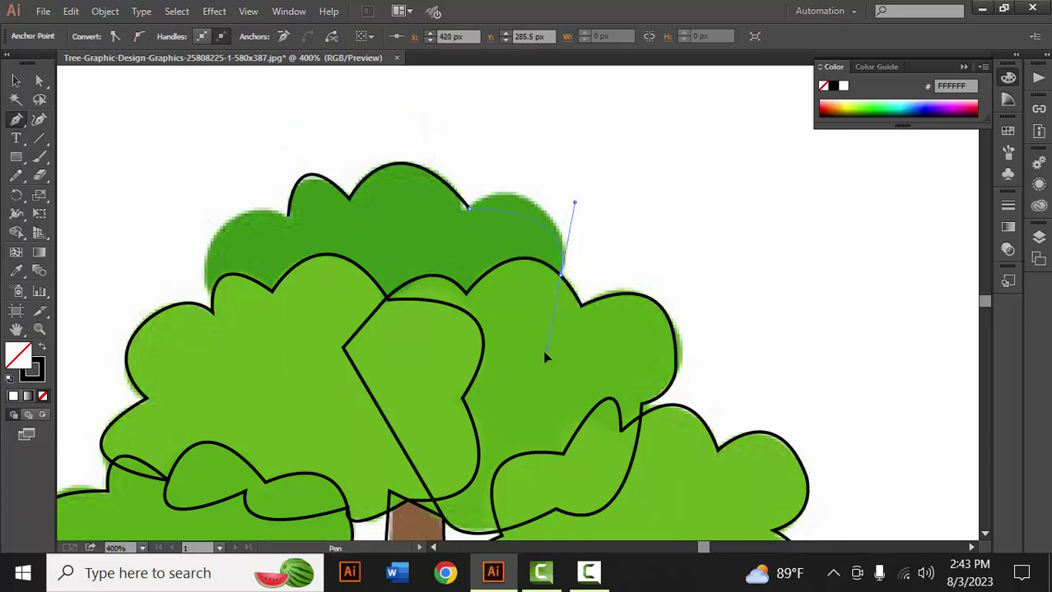
left_click_drag(546, 355, 553, 392)
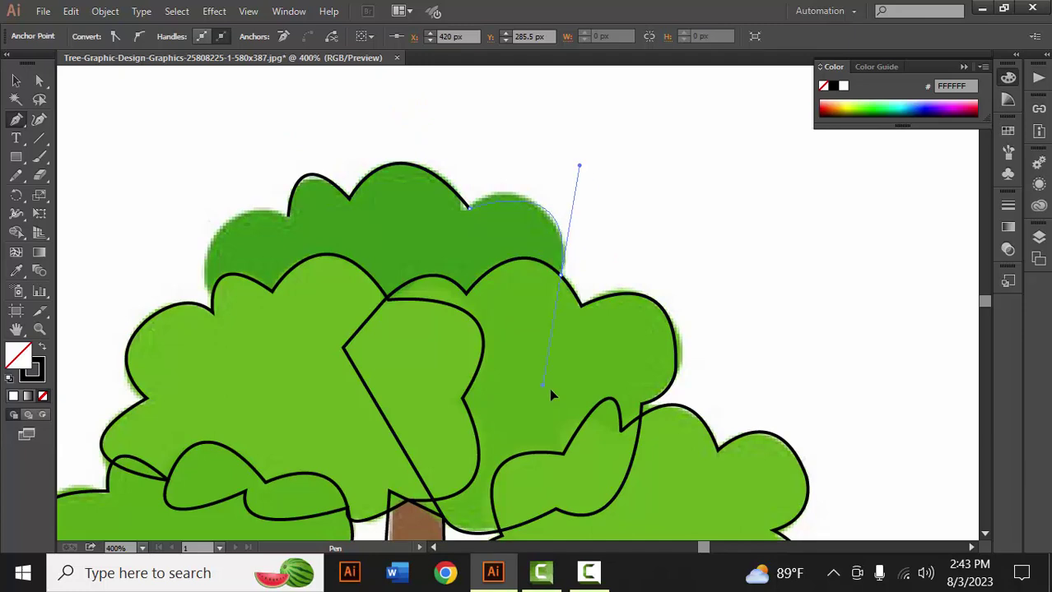
left_click(562, 274)
left_click(349, 354)
left_click(252, 328)
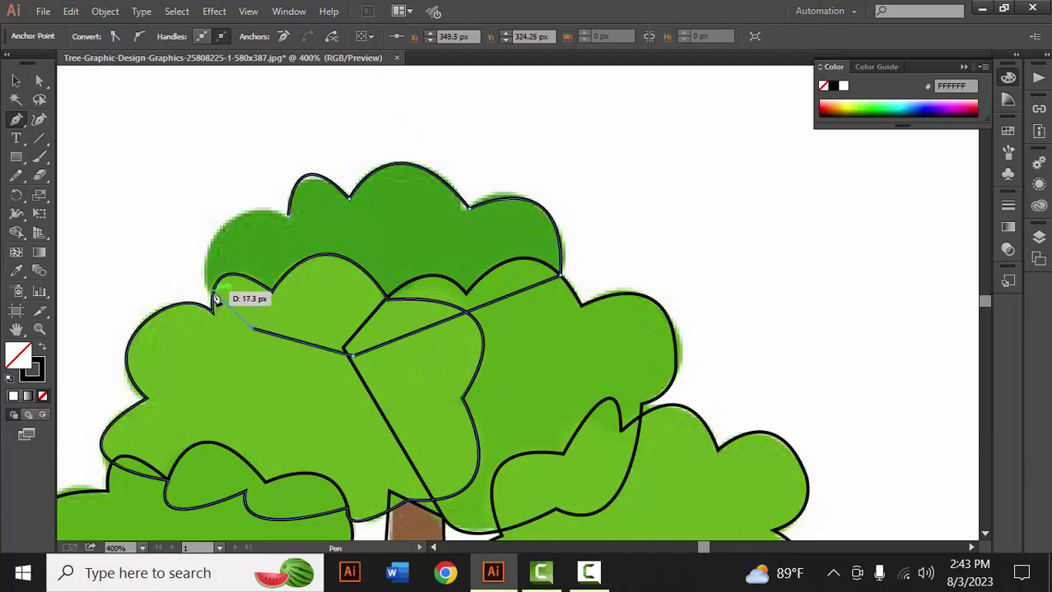
left_click(213, 292)
left_click_drag(290, 216, 410, 243)
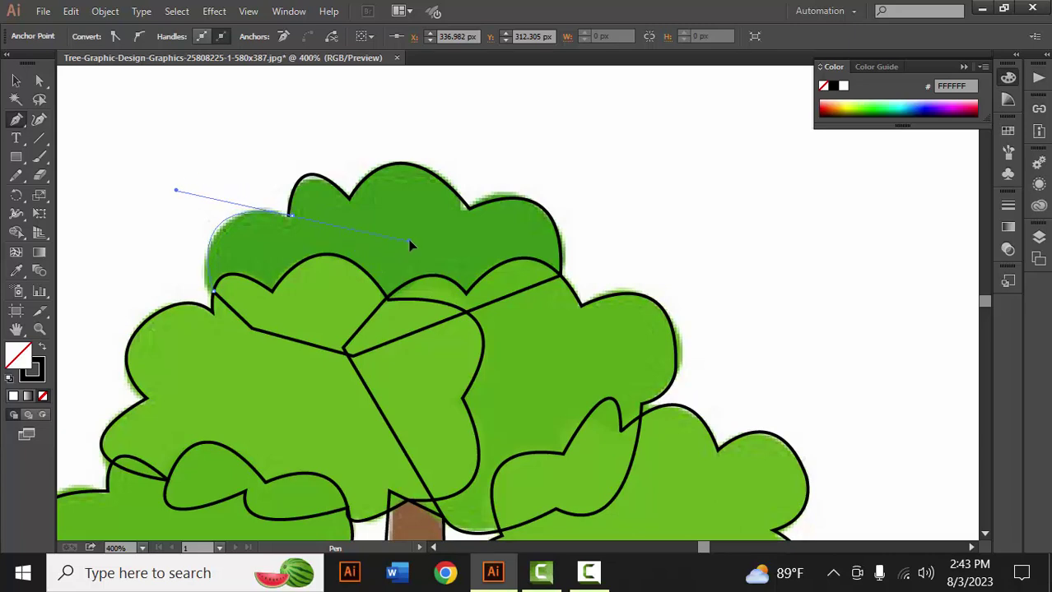
Step: Reshape the treetop's left curve with a Ctrl-drag on its handle
key("ctrl")
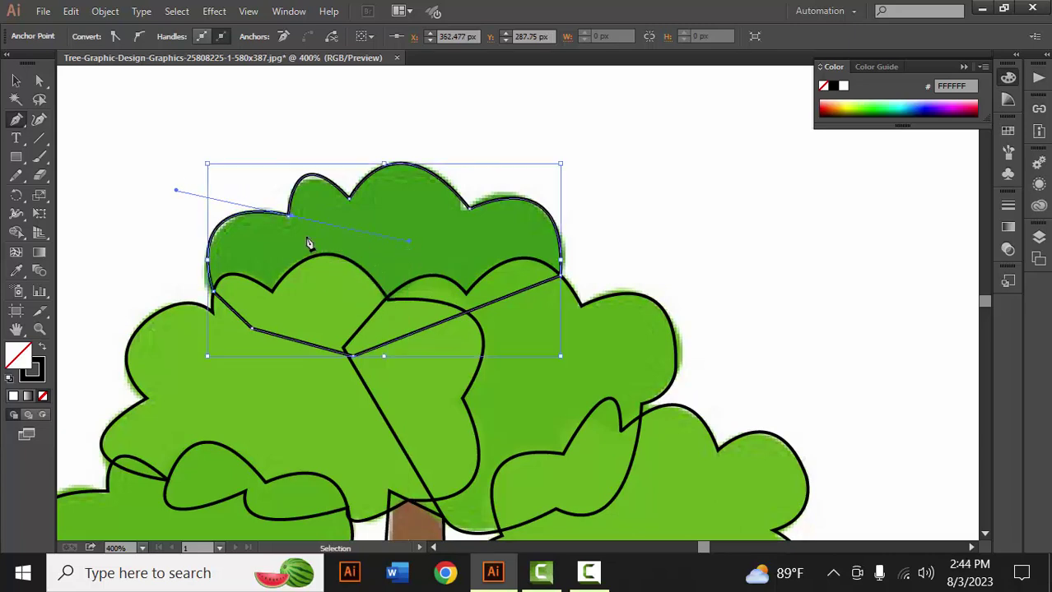
left_click_drag(308, 244, 292, 226)
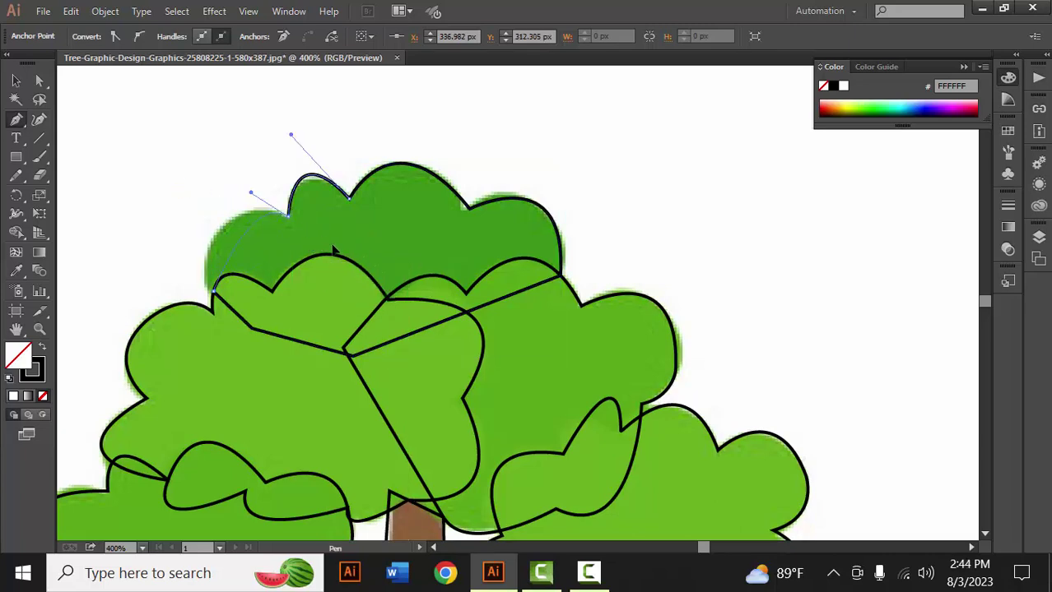
scroll(367, 246, "down", 2)
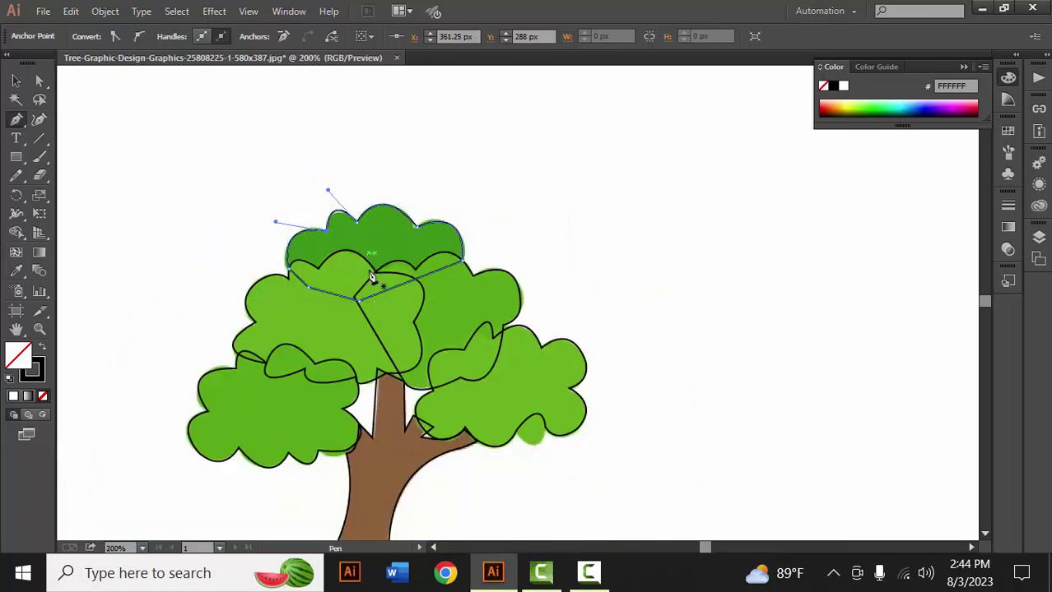
left_click_drag(372, 278, 376, 230)
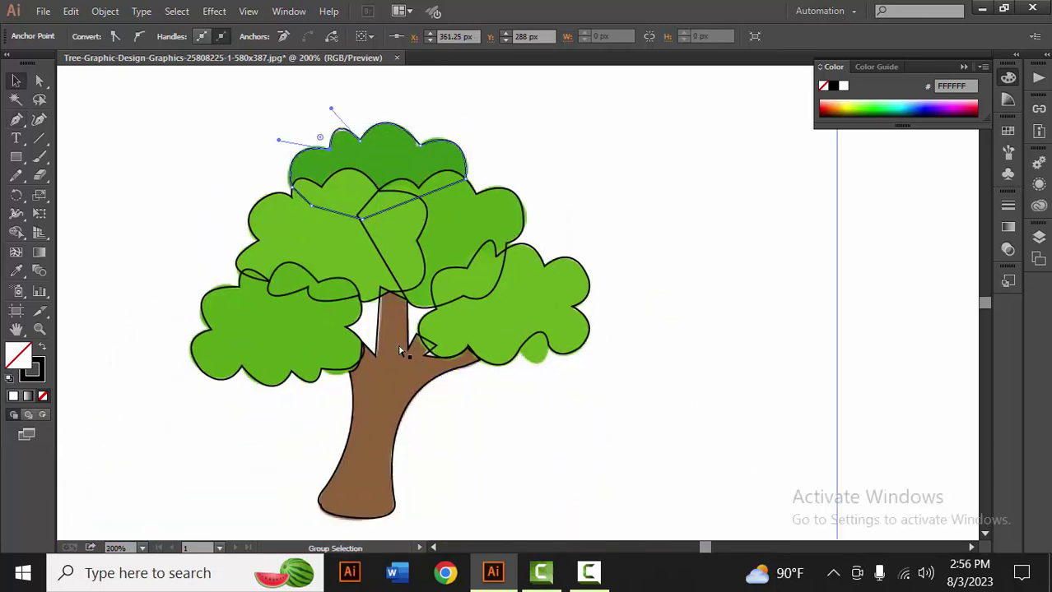
Step: Move the reference tree image off to the right beside the traced tree
scroll(400, 352, "down", 1)
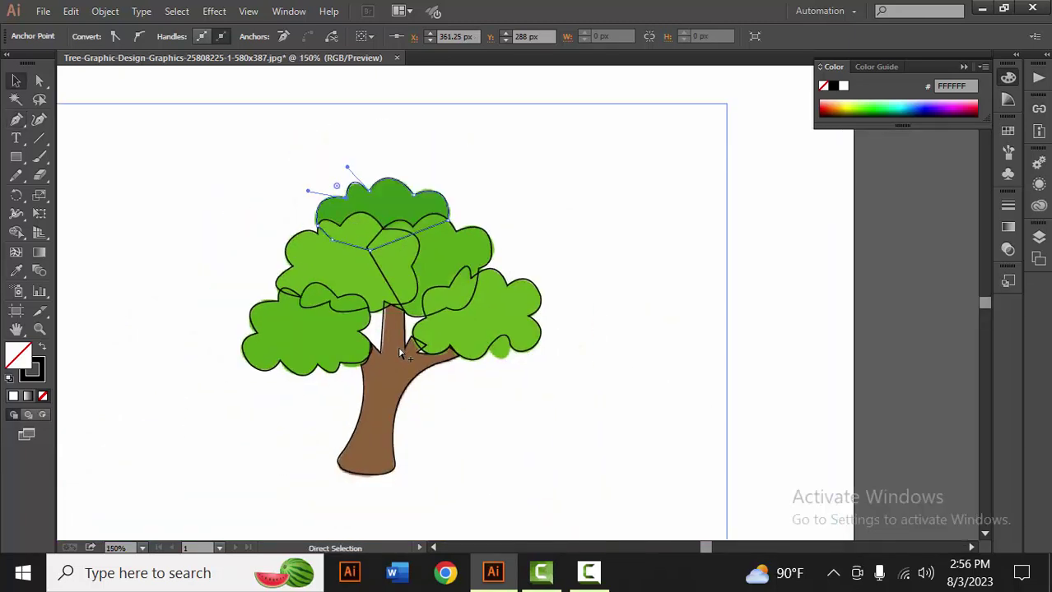
scroll(400, 352, "down", 1)
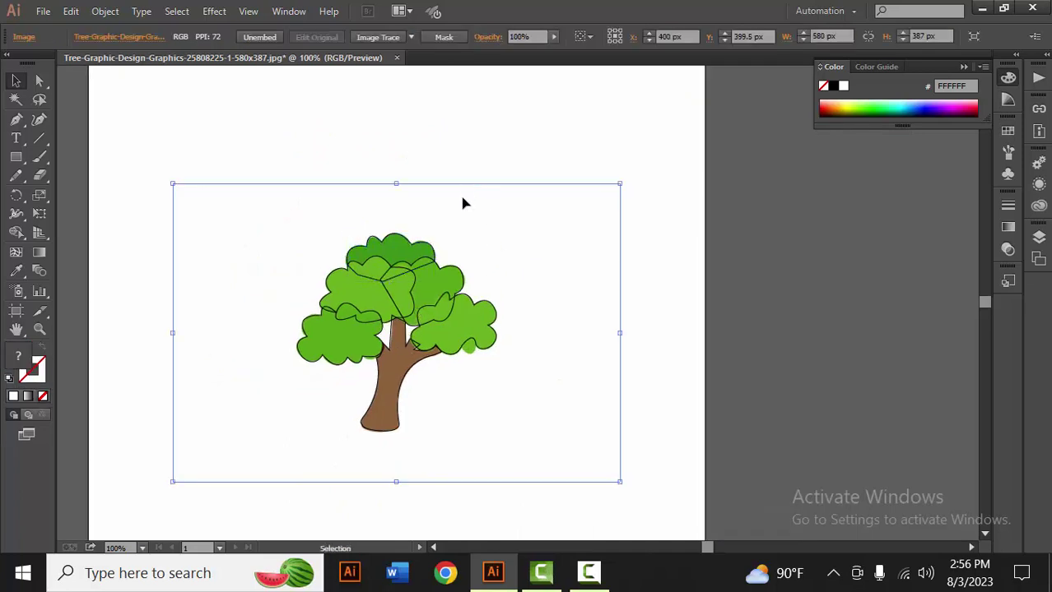
left_click_drag(463, 202, 822, 183)
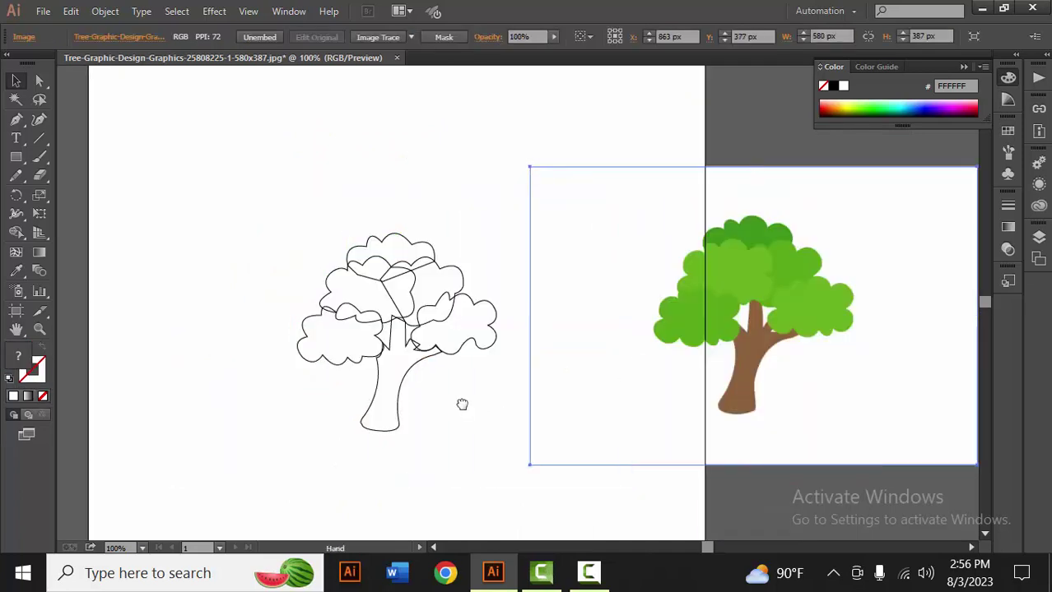
left_click_drag(461, 404, 447, 341)
Step: Fill the trunk with the reference's brown using the Eyedropper
left_click(383, 361)
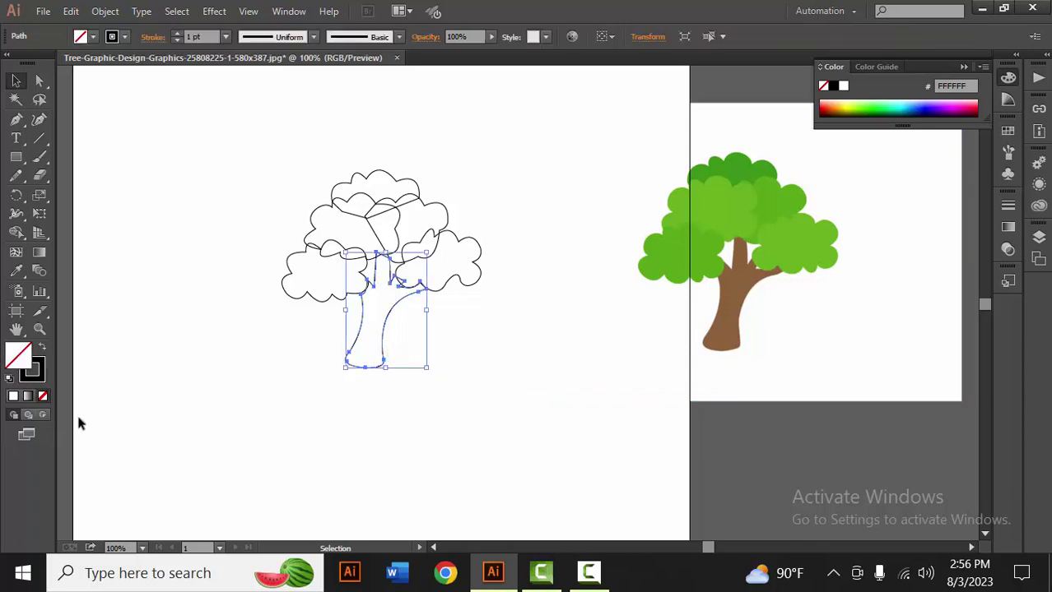
left_click(15, 271)
left_click(722, 316)
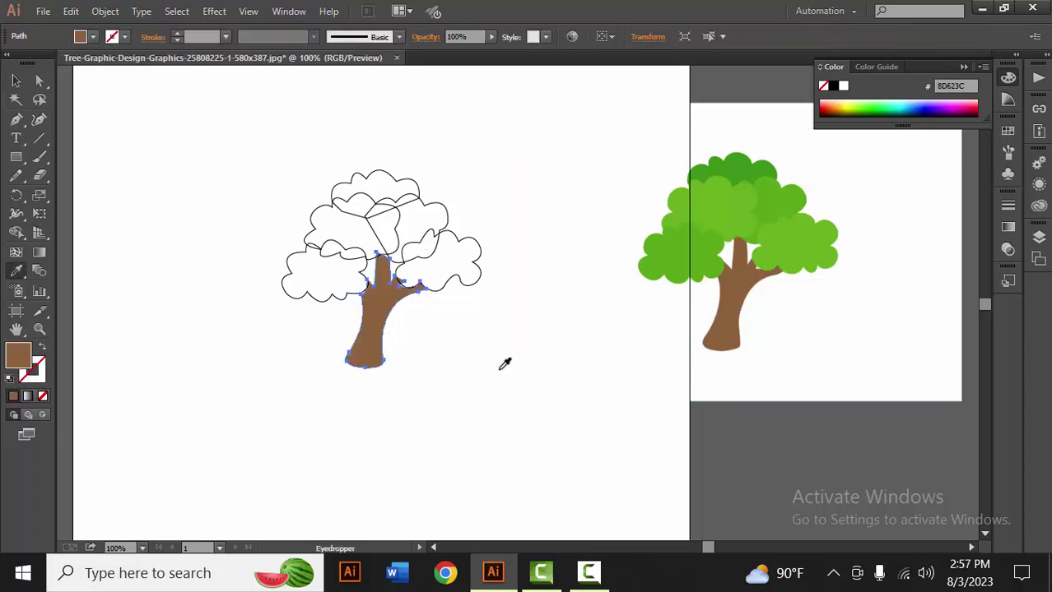
key("v")
left_click(481, 374)
Step: Fill the right foliage clump with the reference's light green
left_click(463, 290)
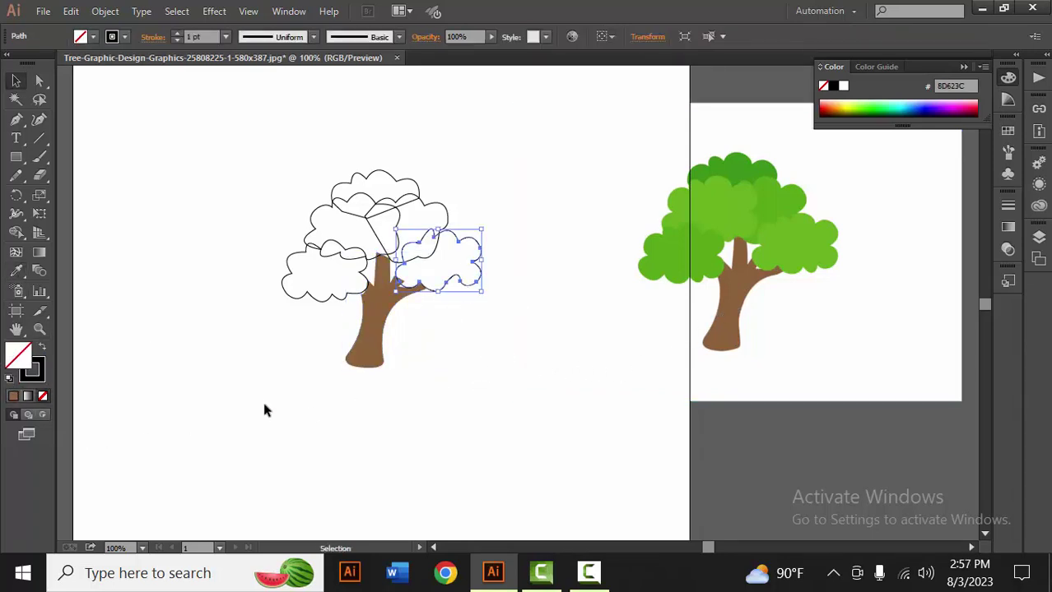
left_click(16, 271)
left_click(828, 227)
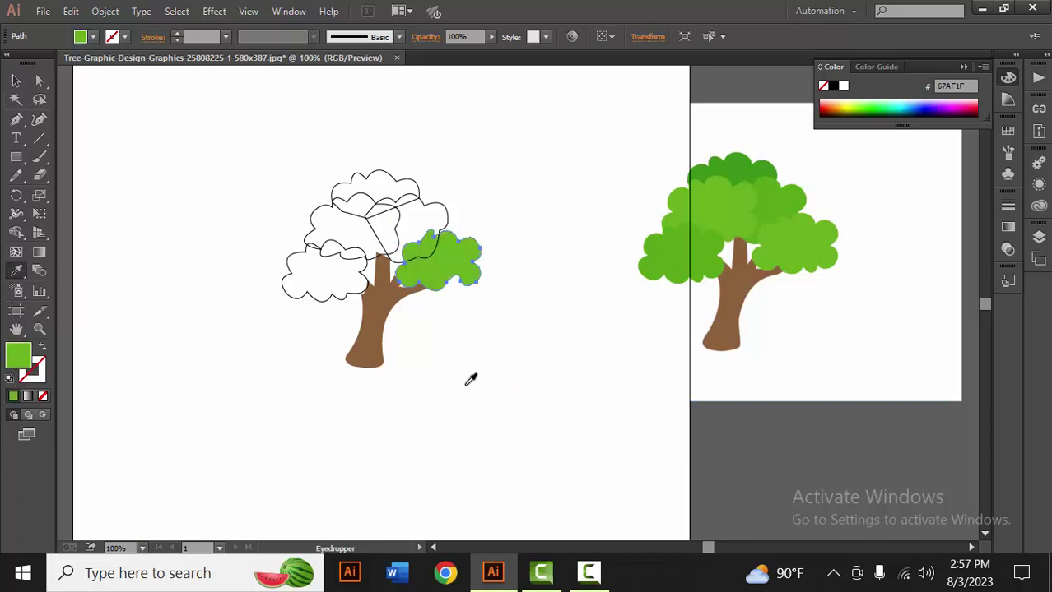
key("v")
left_click(454, 363)
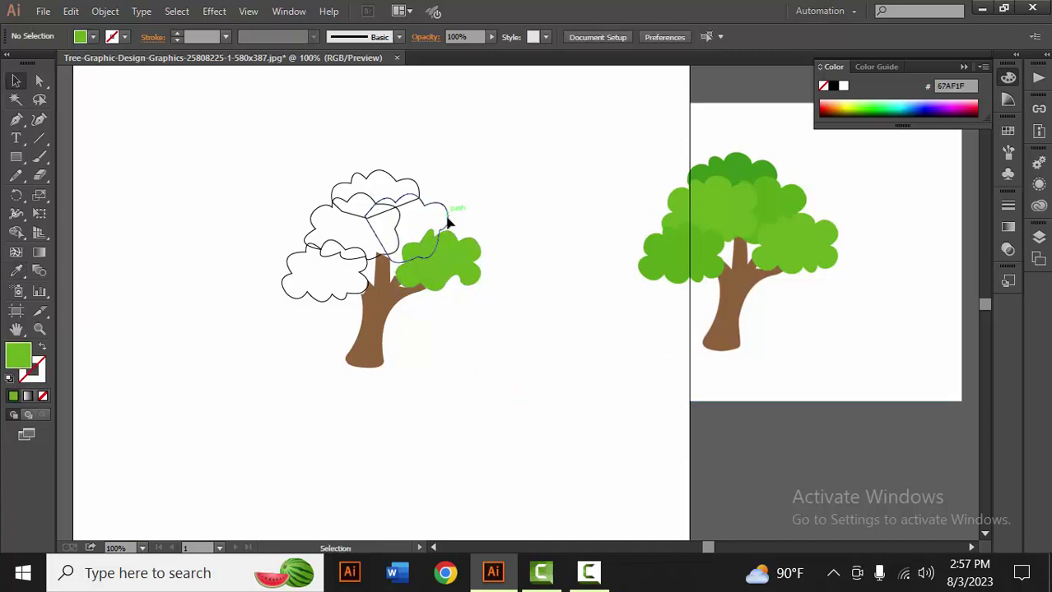
Step: Fill the upper right clump with the reference's medium green
left_click(448, 222)
left_click(15, 272)
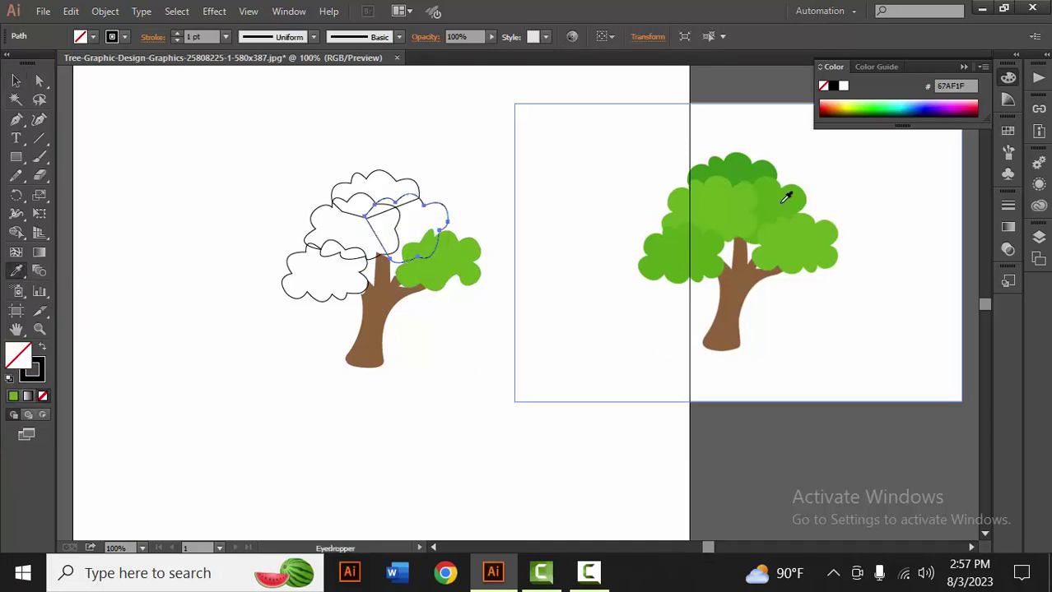
left_click(786, 197)
key("v")
left_click(349, 306)
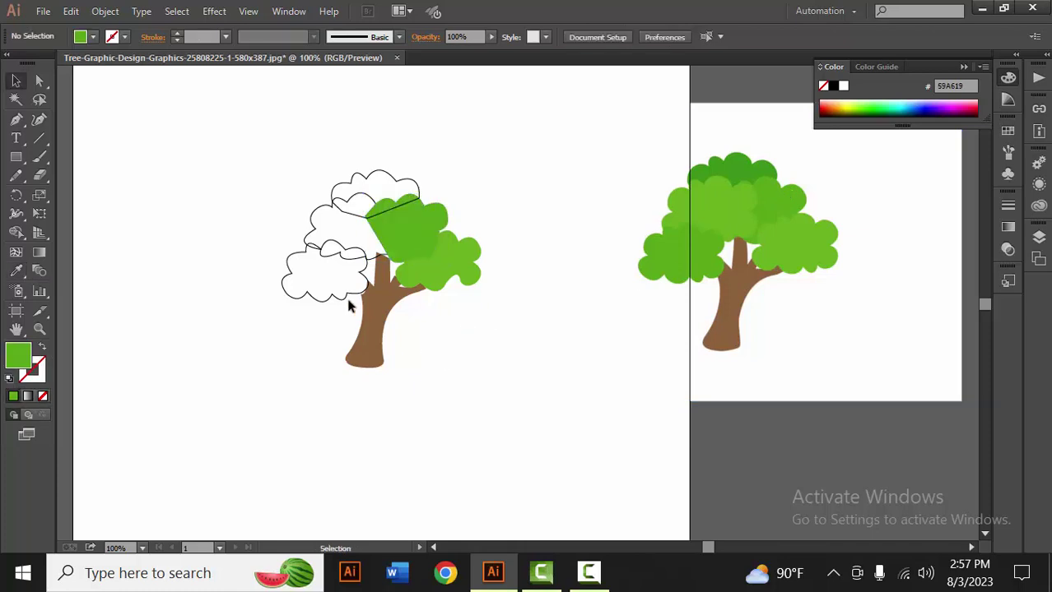
Step: Fill the small left clump with green sampled from the reference
left_click(350, 295)
left_click(16, 271)
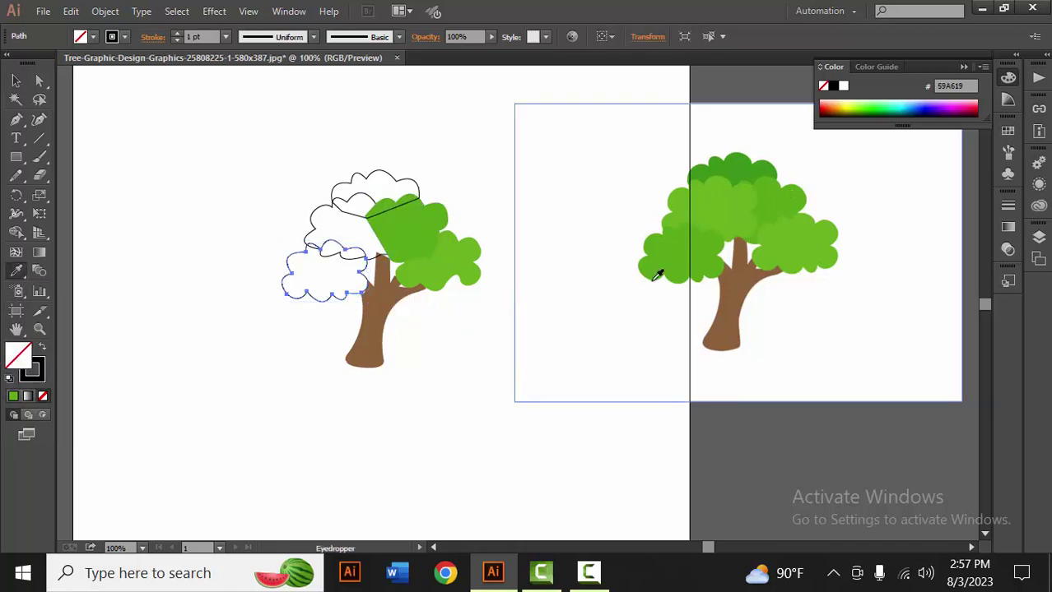
left_click(658, 274)
key("v")
left_click(446, 369)
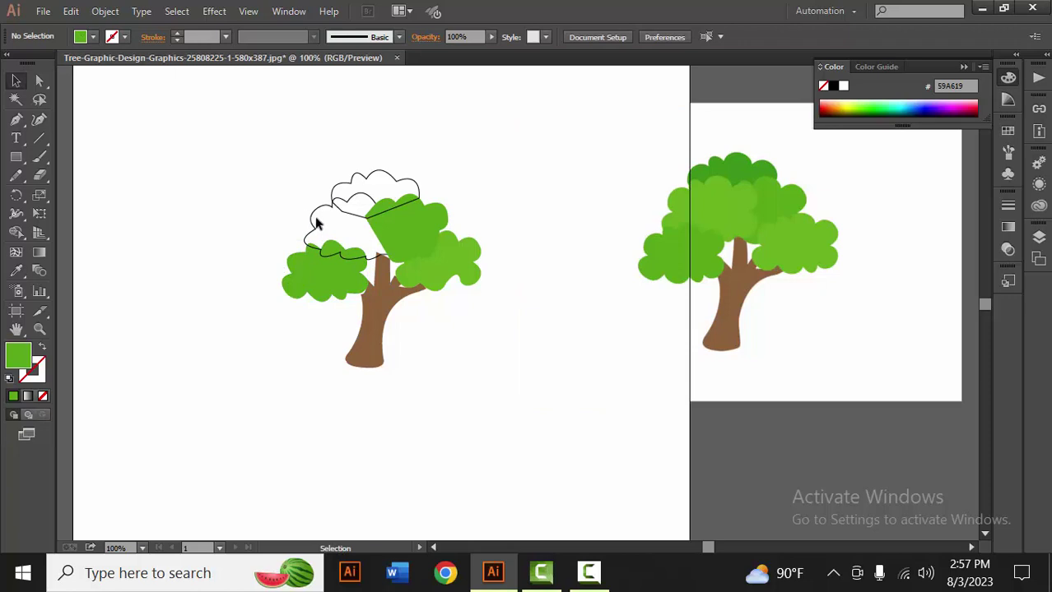
Step: Fill the middle-left clump with light green 57AF1F
left_click(317, 224)
left_click(16, 272)
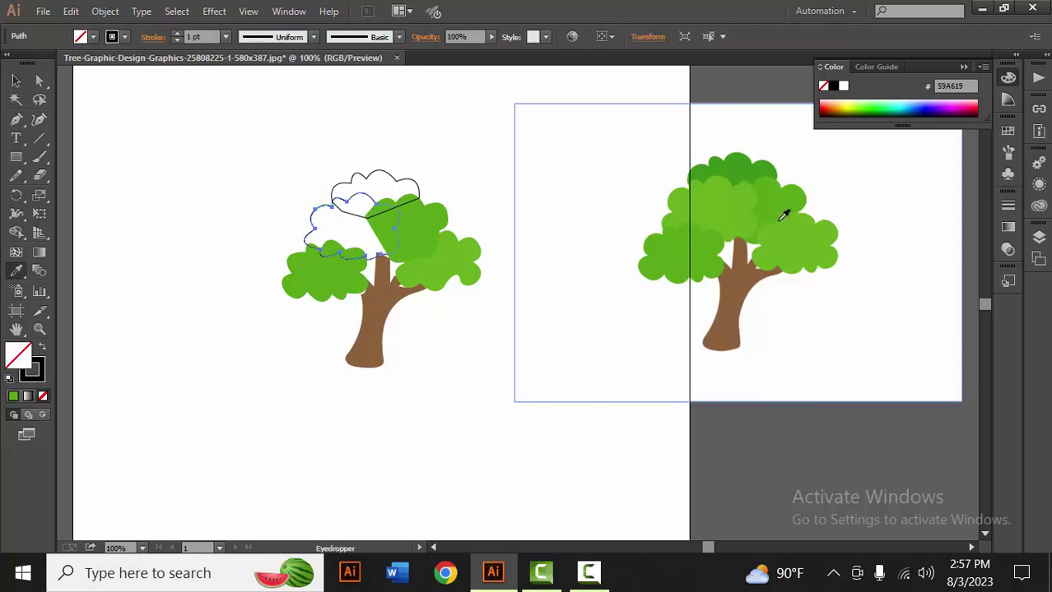
left_click(715, 197)
key("v")
left_click(482, 382)
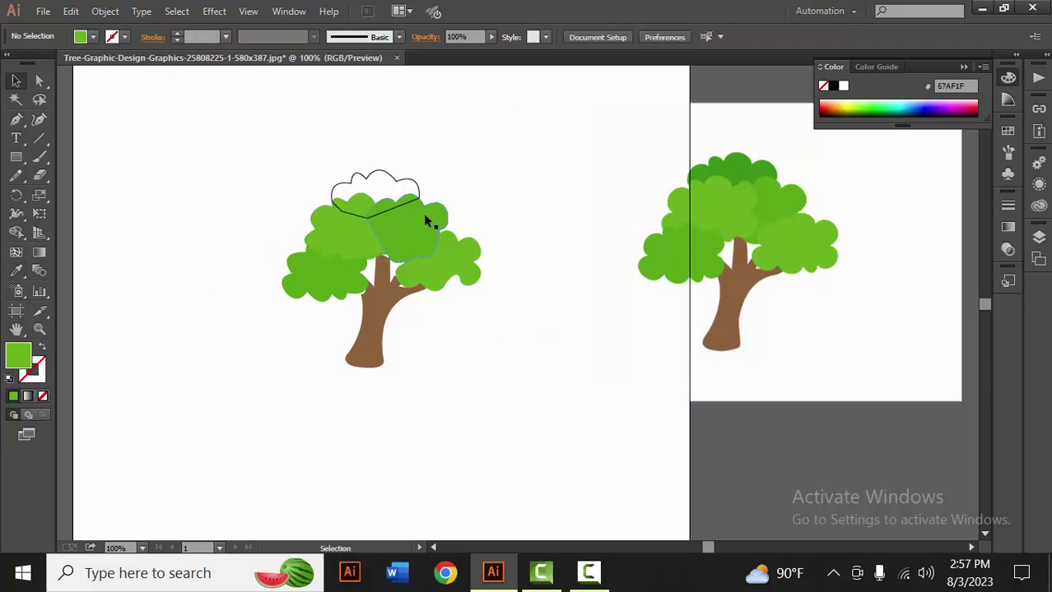
Step: Fill the top clump with dark green 3B9317
left_click(414, 188)
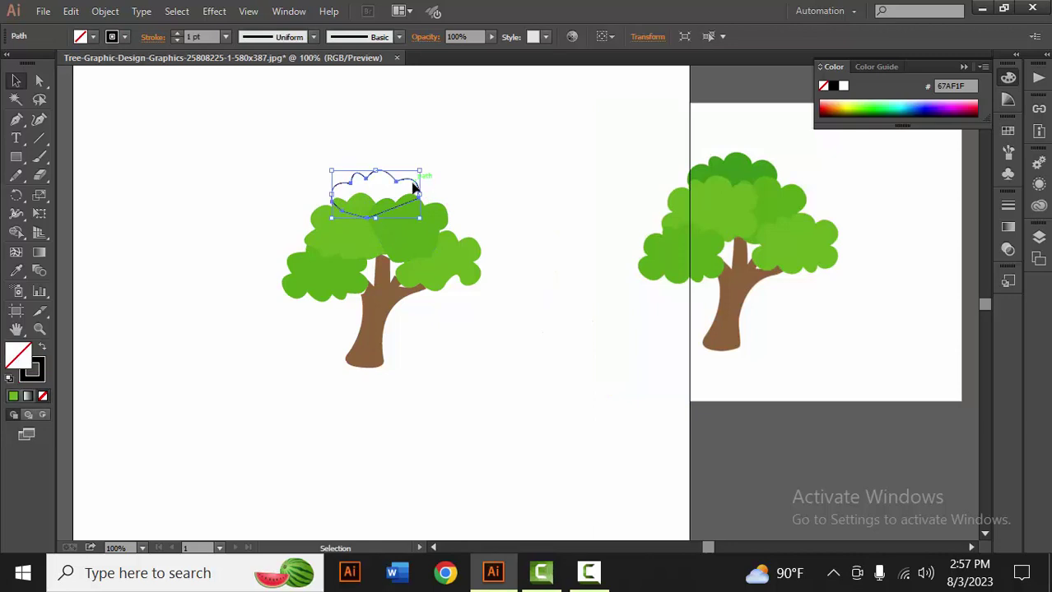
left_click(16, 271)
left_click(714, 165)
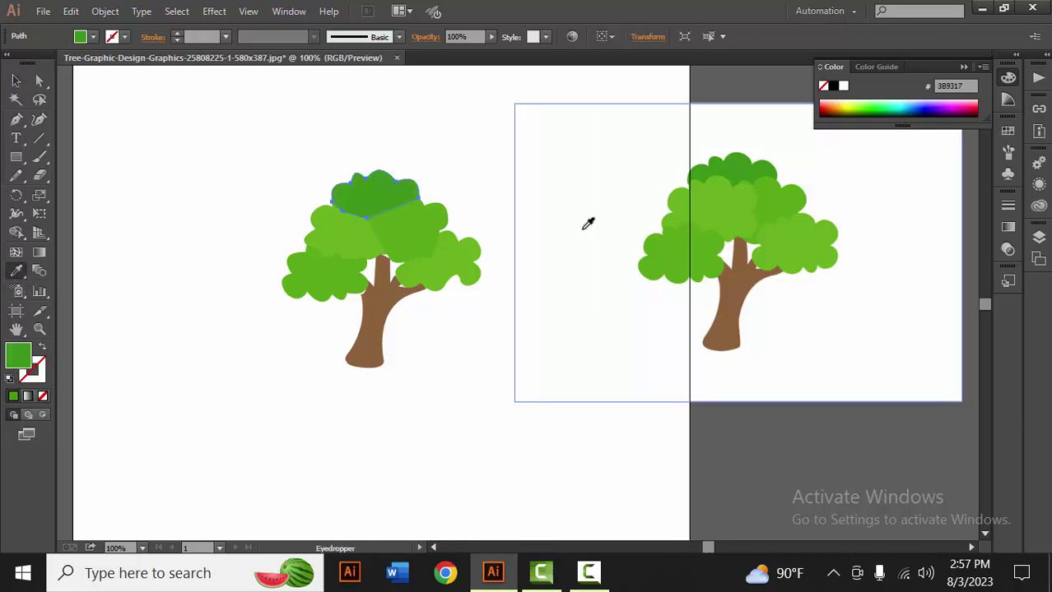
key("v")
left_click(481, 370)
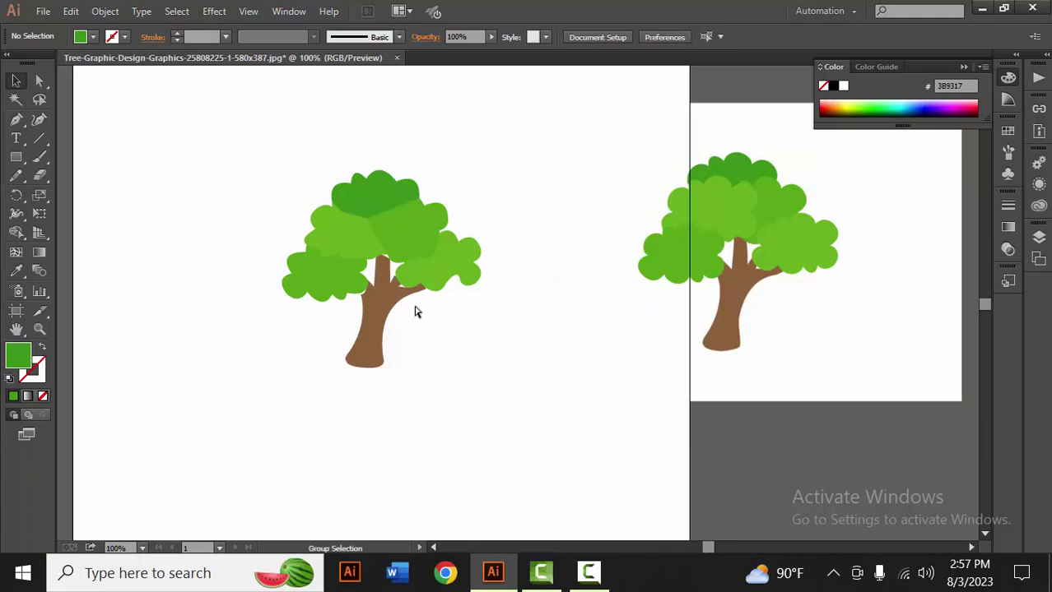
Step: Bring the left and upper light-green foliage clumps to the front
scroll(415, 302, "up", 2)
left_click(251, 293)
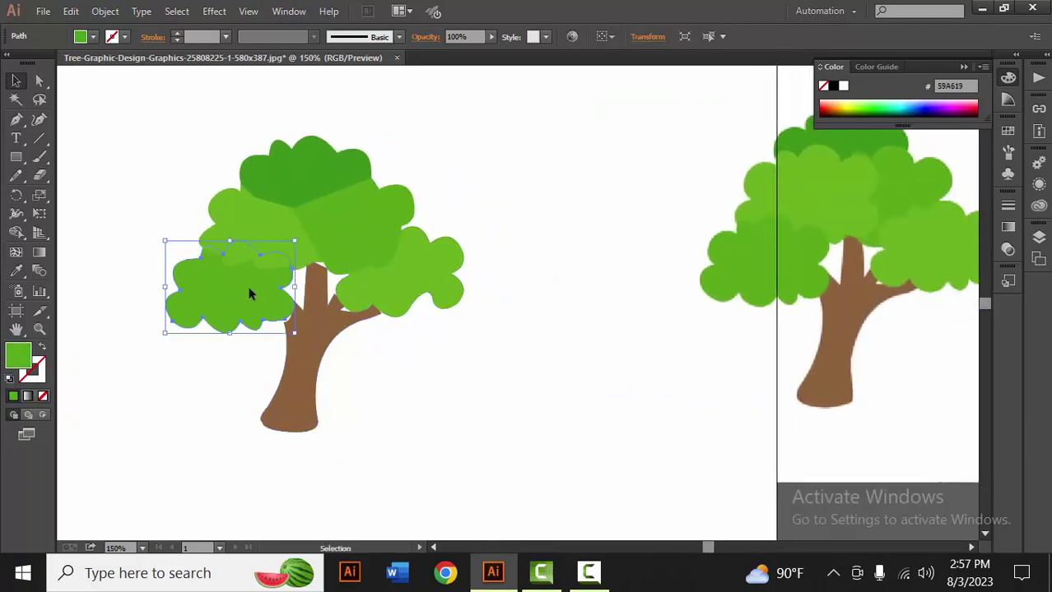
right_click(250, 291)
left_click(480, 260)
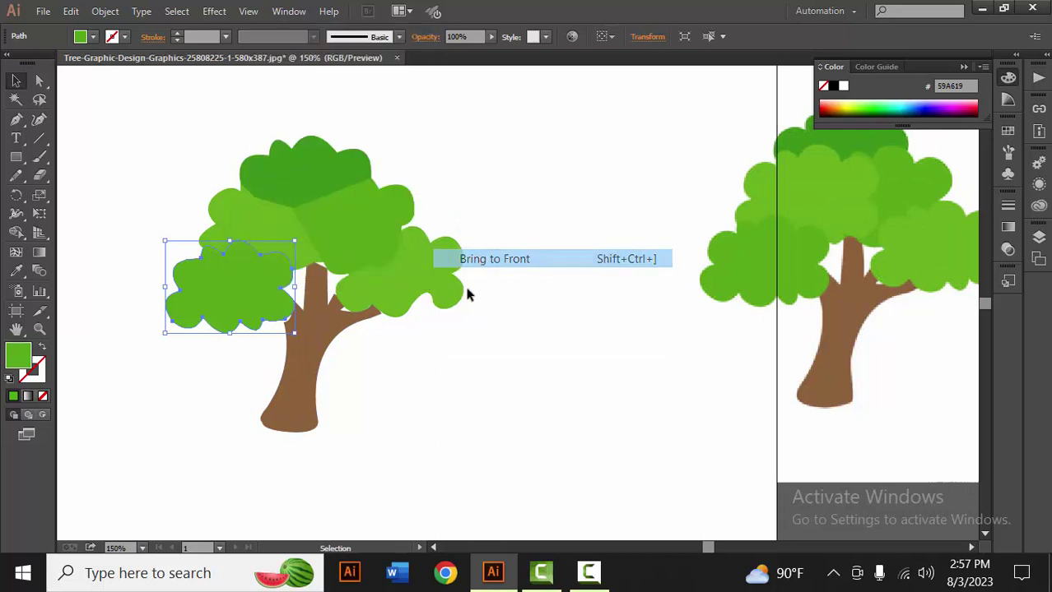
left_click(445, 387)
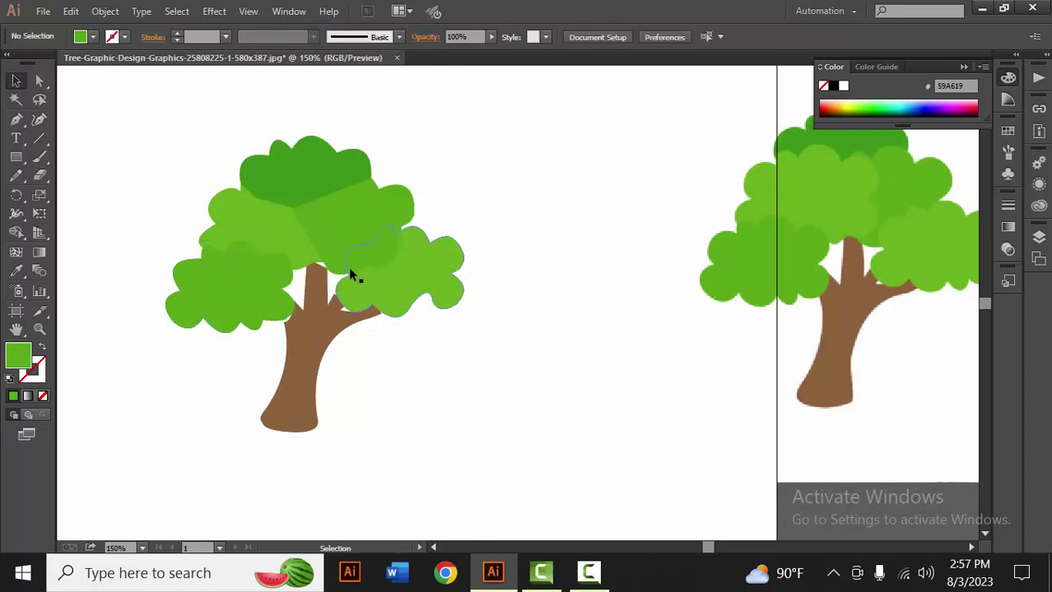
right_click(262, 238)
mouse_move(310, 474)
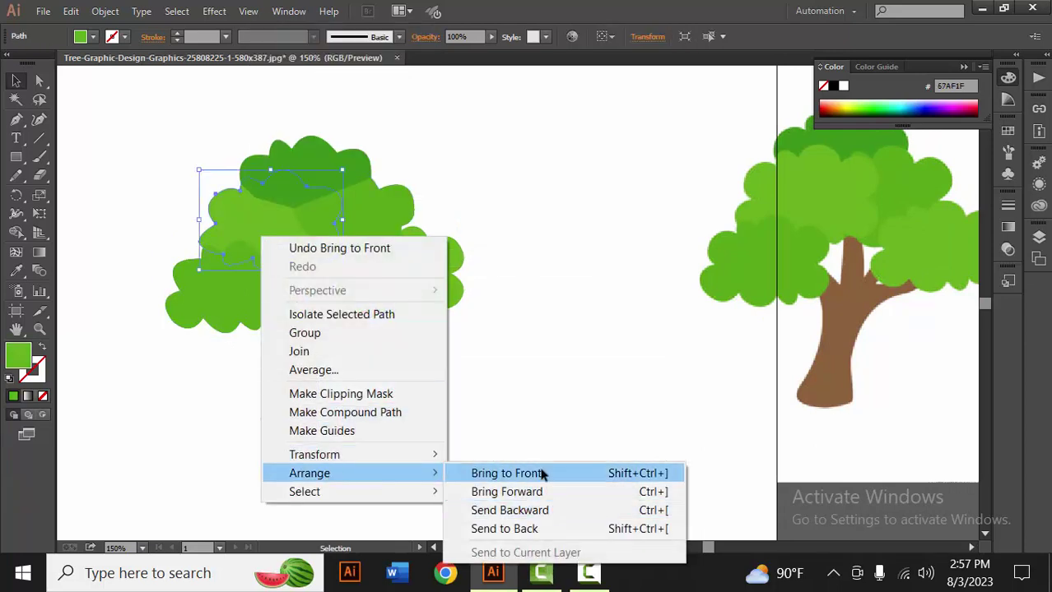
left_click(540, 472)
left_click(529, 402)
left_click_drag(505, 276, 470, 304)
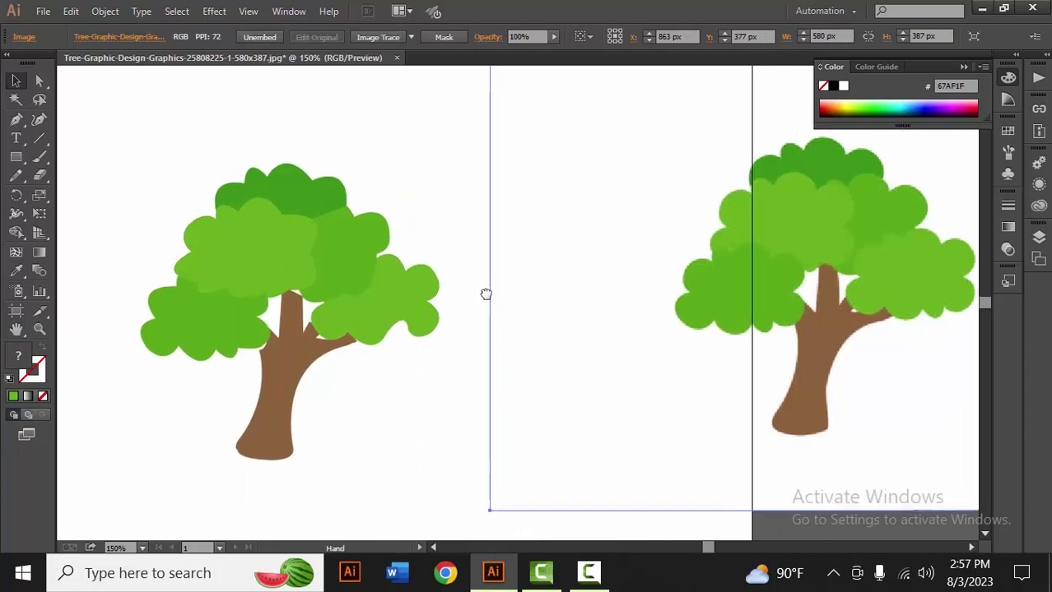
Step: Bring the middle, upper-left and right light-green clumps to the front
left_click(316, 256)
right_click(299, 252)
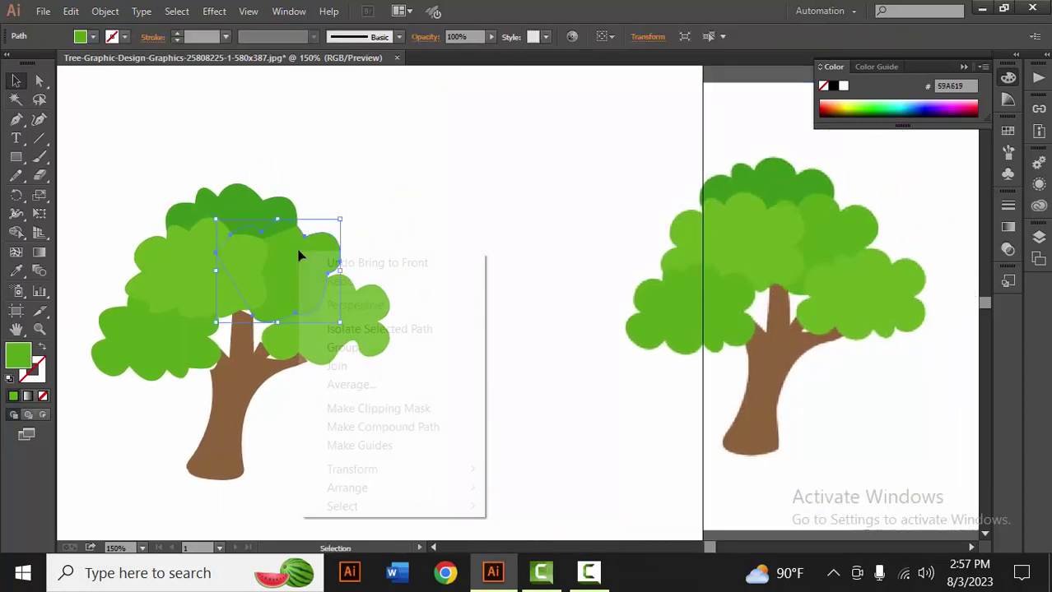
left_click(539, 488)
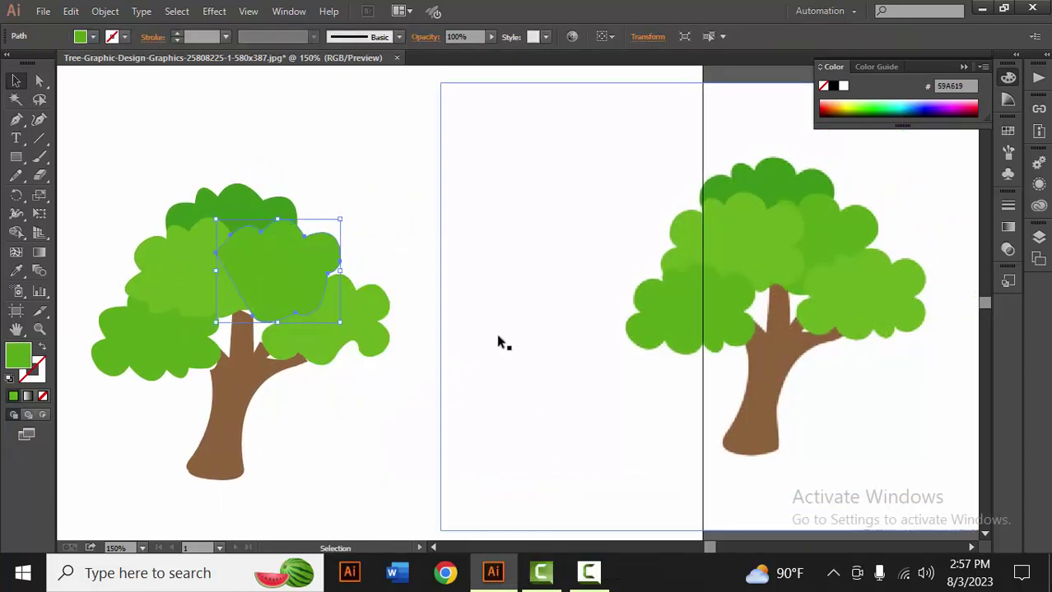
left_click(417, 272)
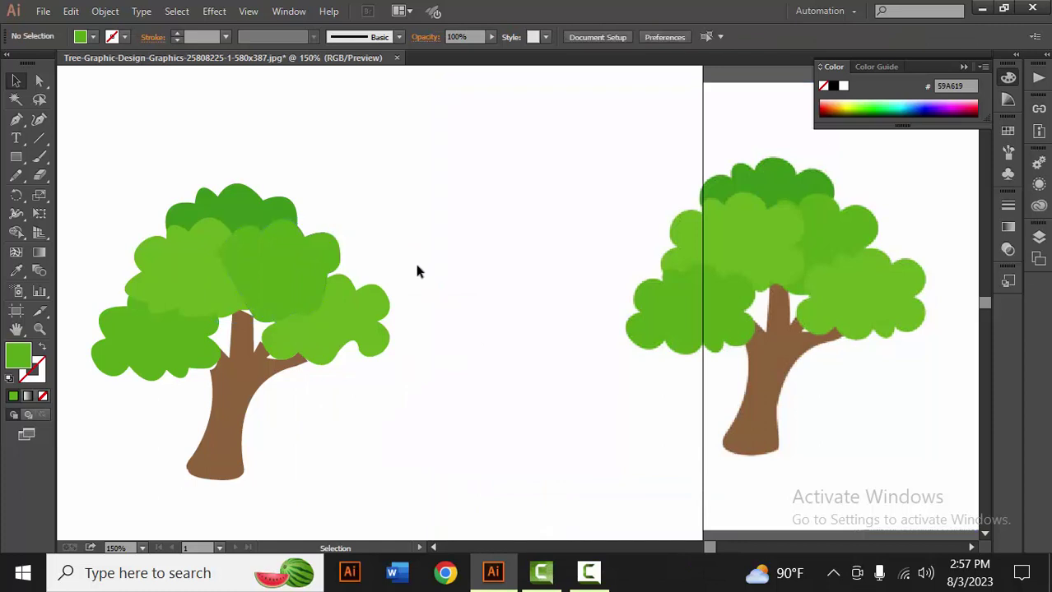
left_click(169, 267)
right_click(169, 266)
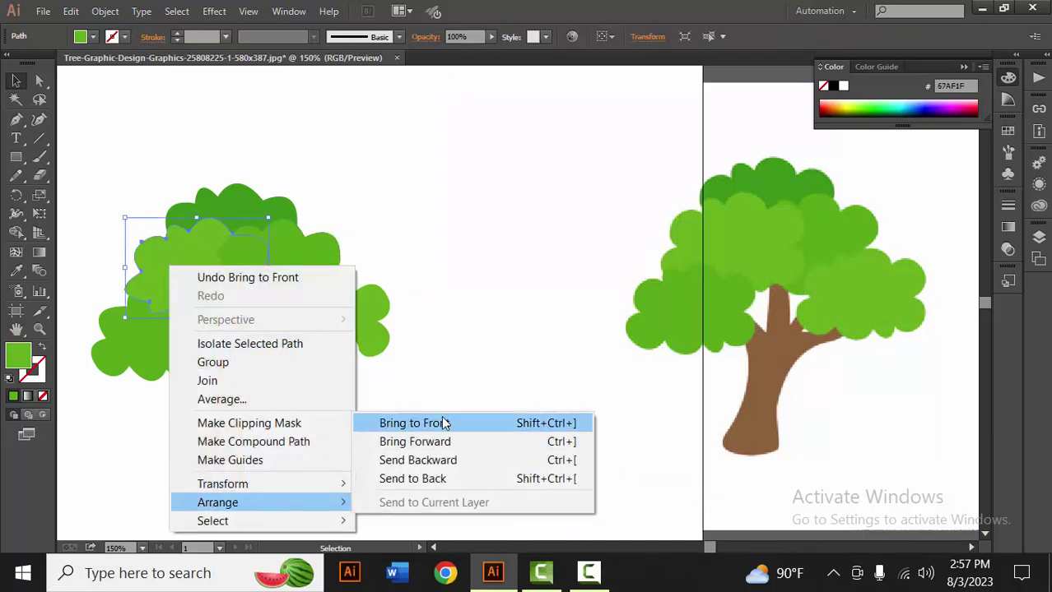
left_click(442, 423)
left_click(498, 330)
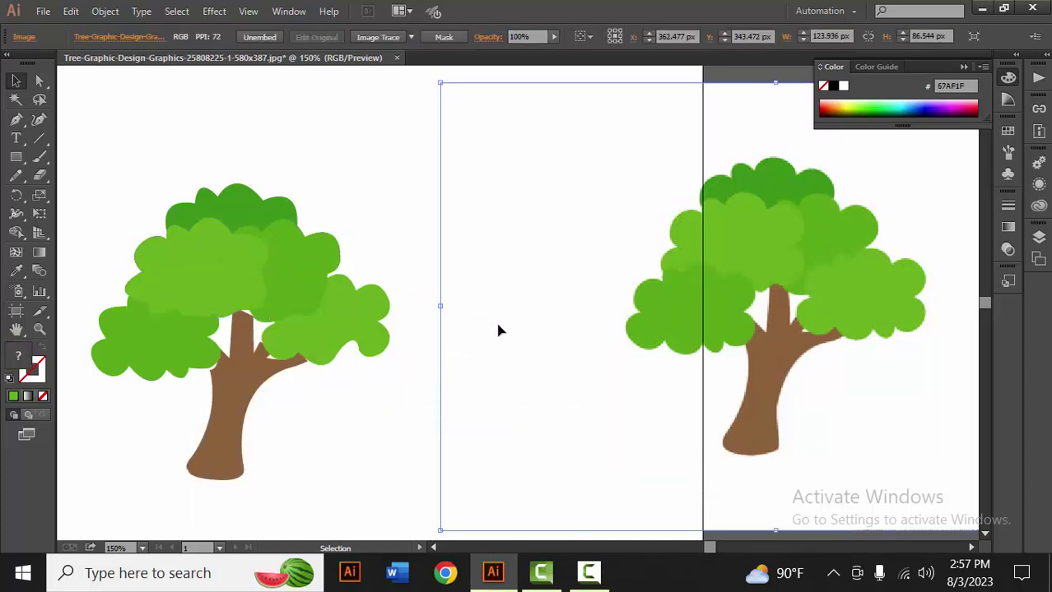
right_click(339, 313)
left_click(559, 282)
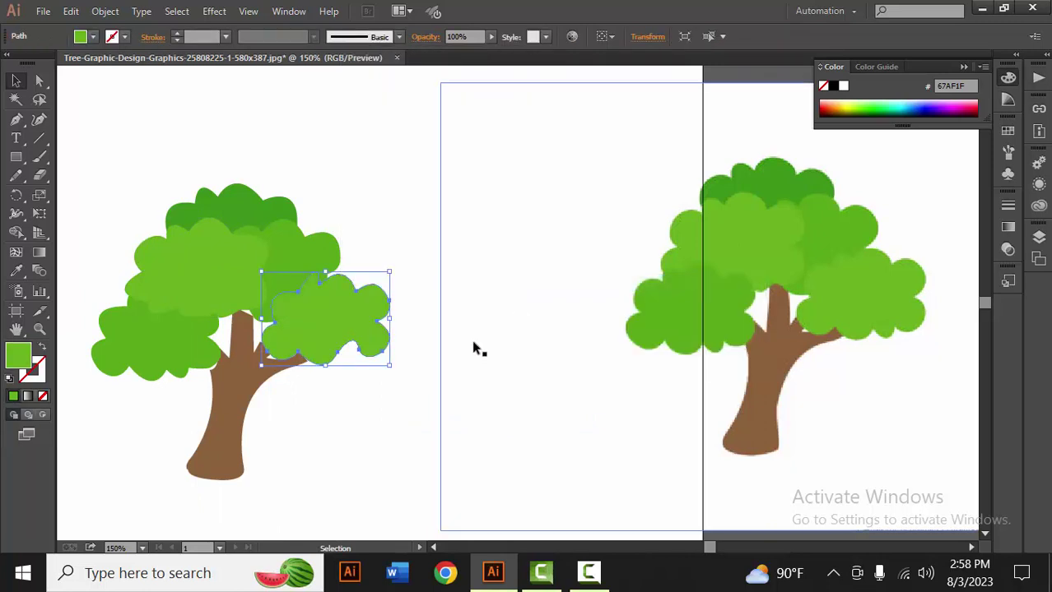
left_click(475, 346)
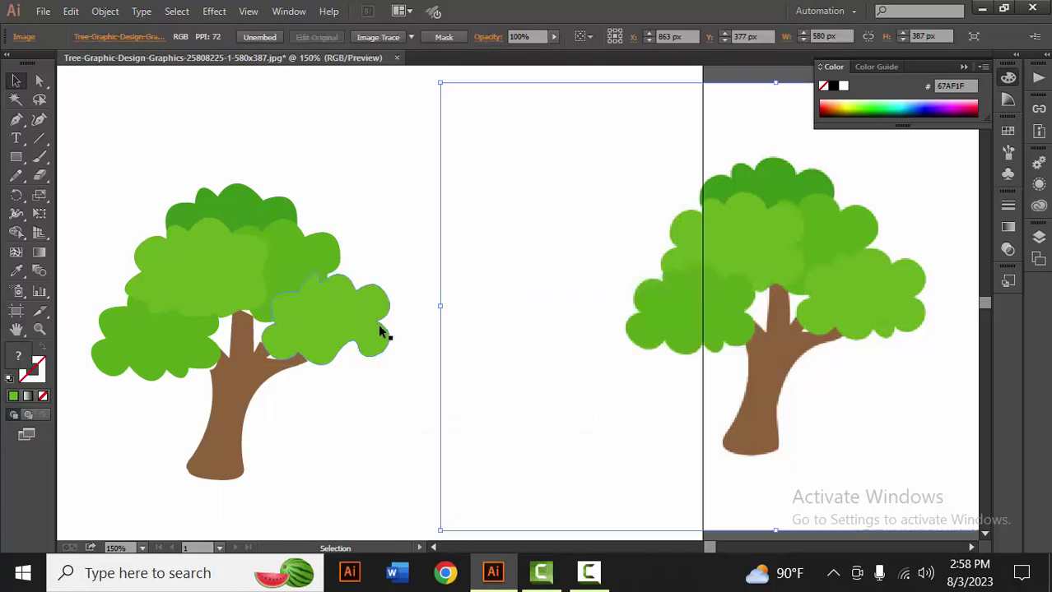
Step: Nudge the right and middle clumps slightly so they sit snugly over the branches
mouse_move(332, 340)
left_mouse_down()
mouse_move(323, 345)
mouse_move(336, 331)
left_mouse_up()
left_click(374, 383)
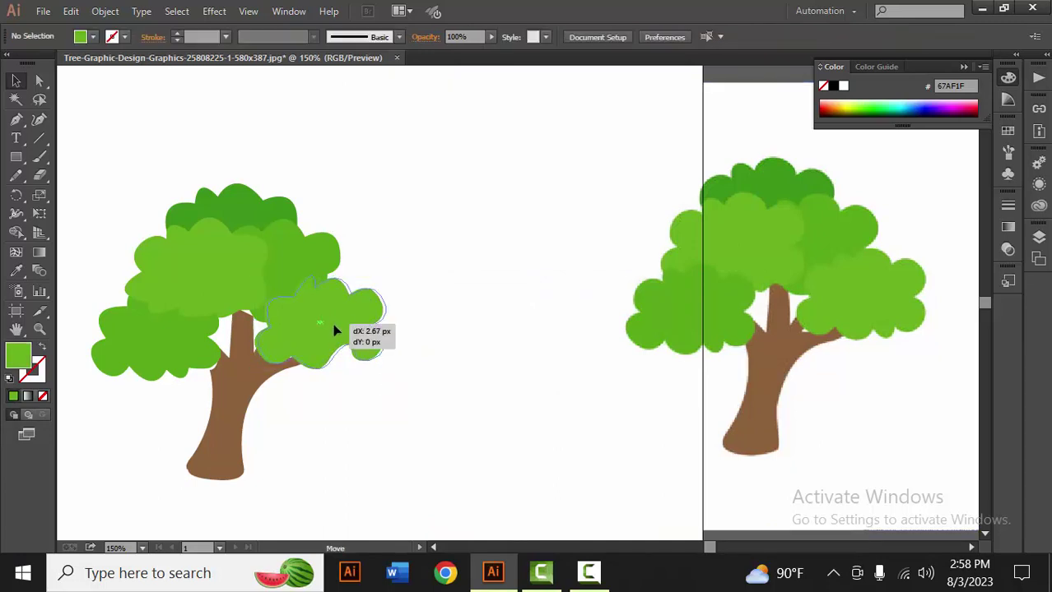
left_click(355, 428)
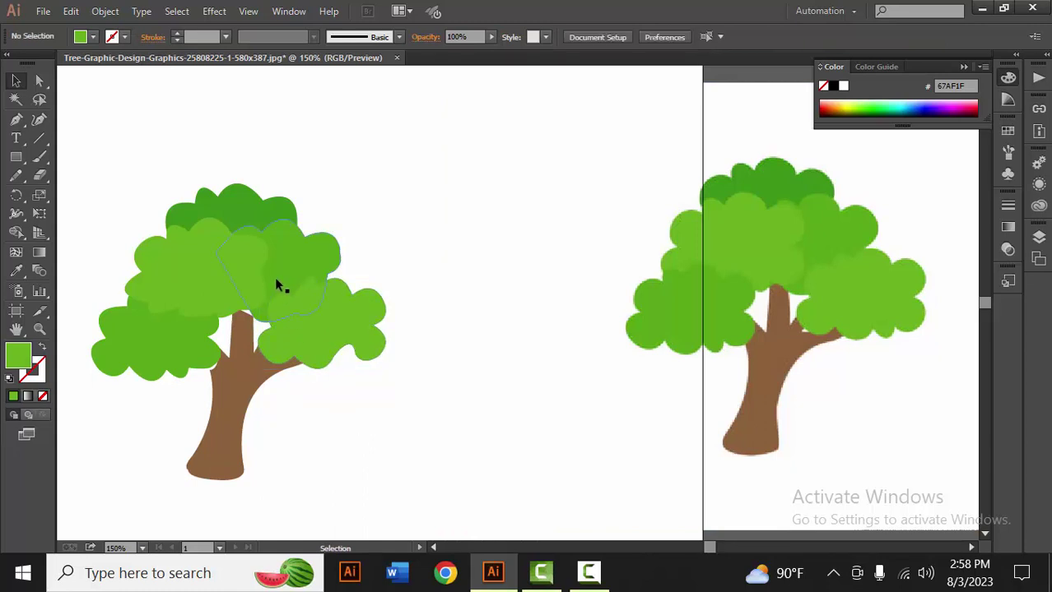
left_click_drag(276, 285, 237, 265)
left_click(325, 378)
left_click(418, 230)
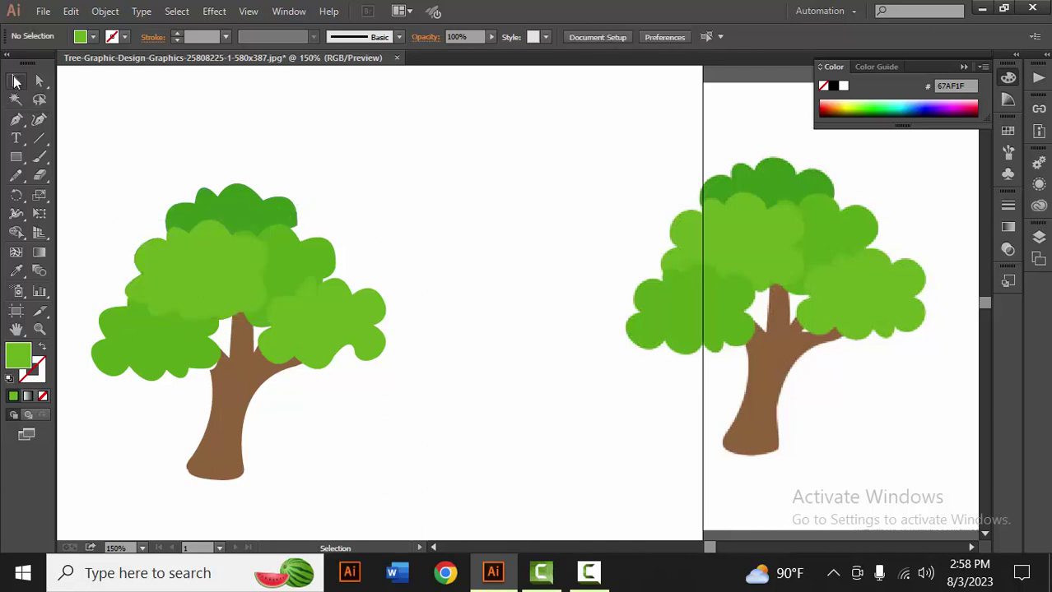
Step: Pull the dark-green top clump's lower anchor point down with Direct Selection
double_click(297, 230)
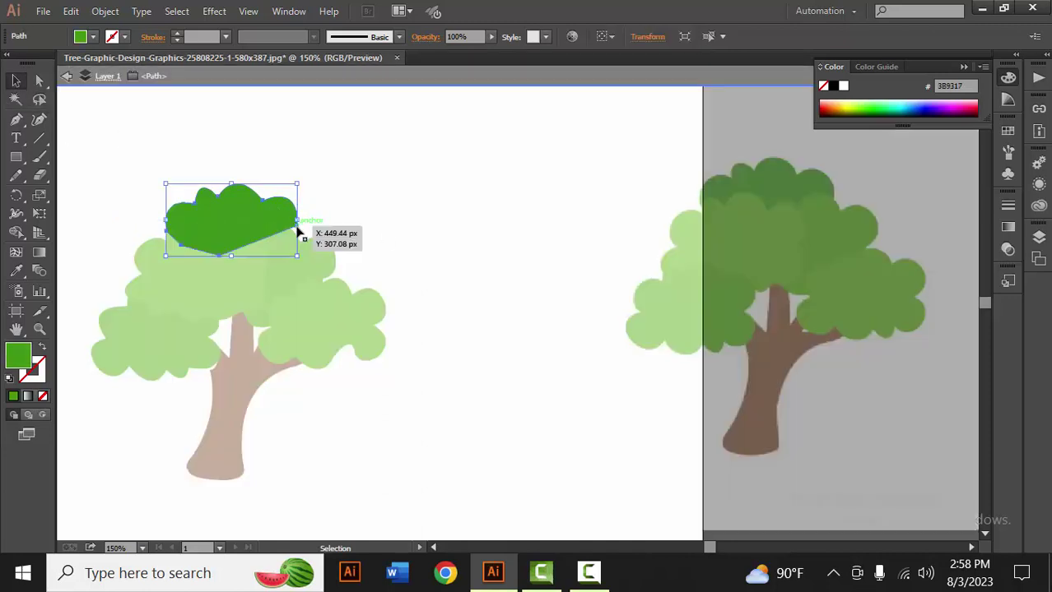
key("Escape")
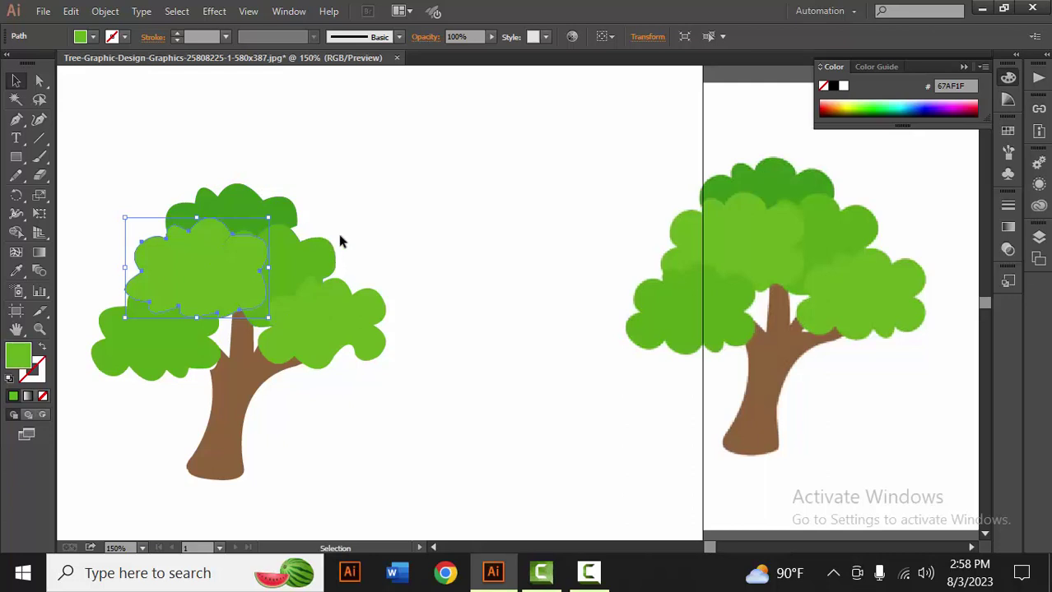
left_click(371, 226)
key("a")
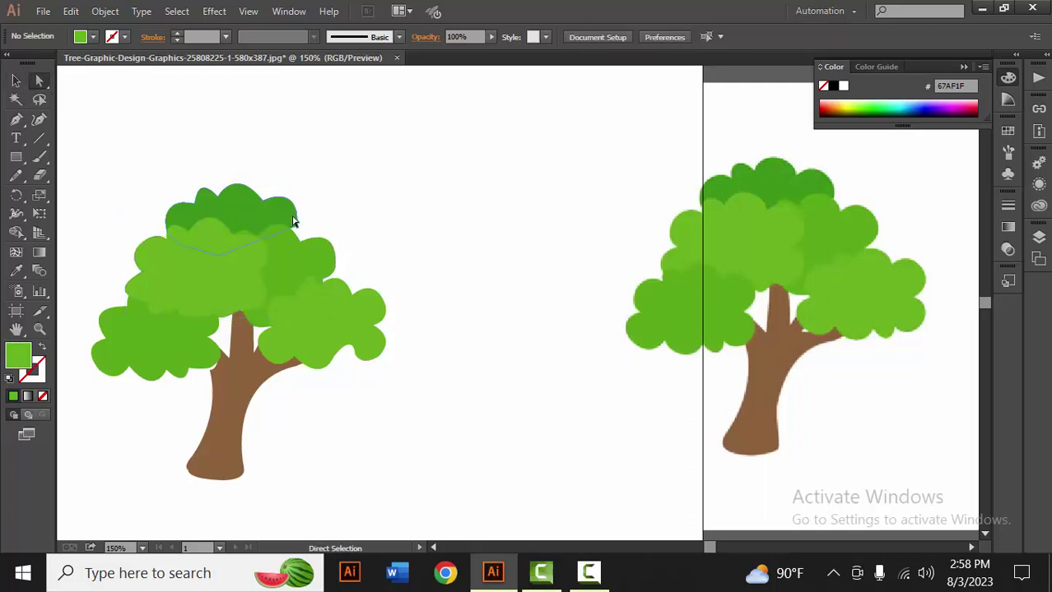
left_click_drag(297, 232, 296, 243)
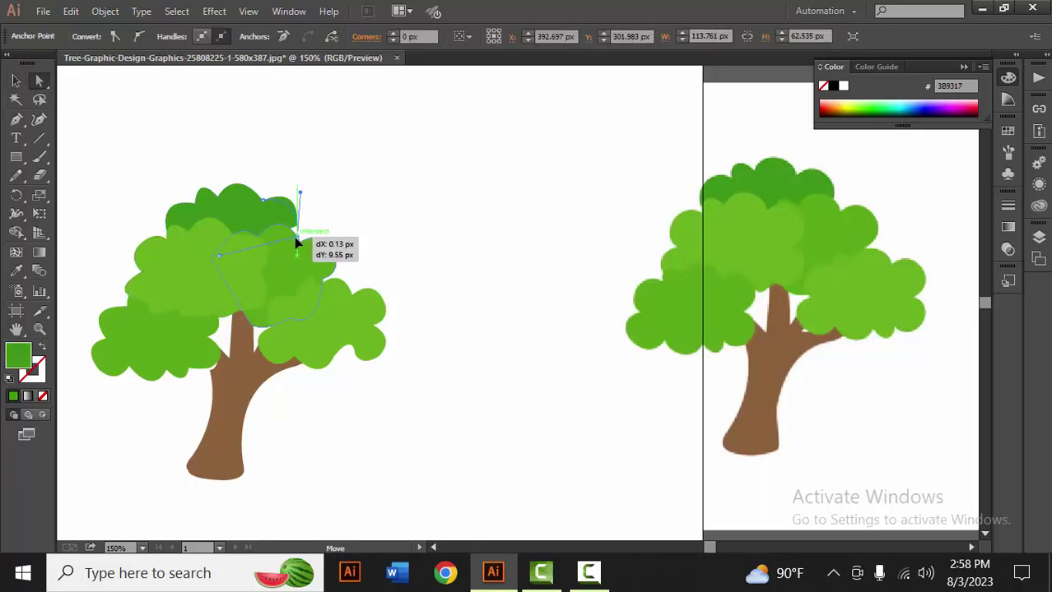
left_click(374, 227)
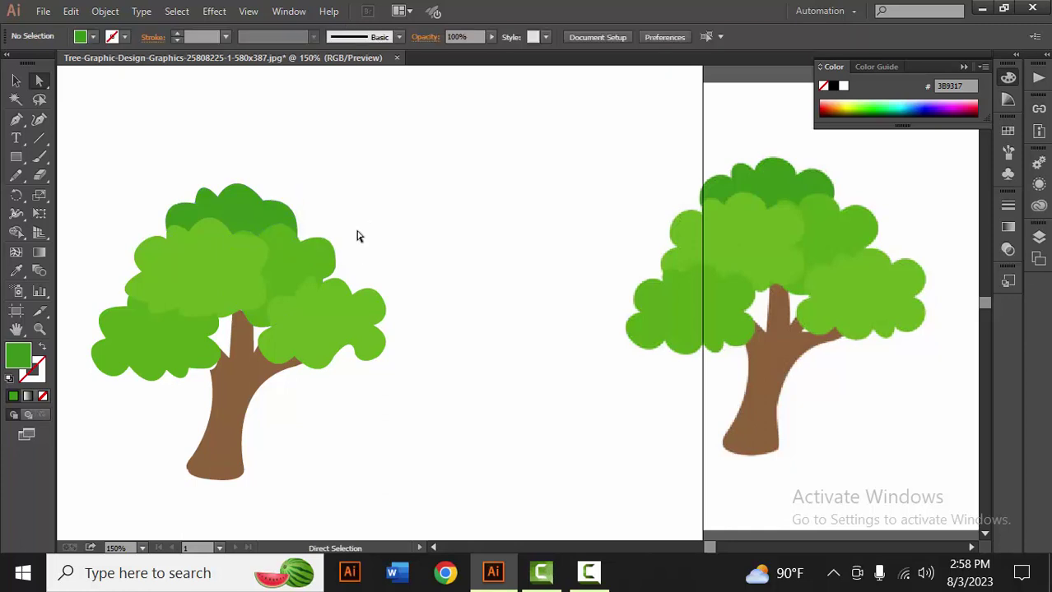
Step: Move the left foliage clump slightly right and down, then zoom out
key("v")
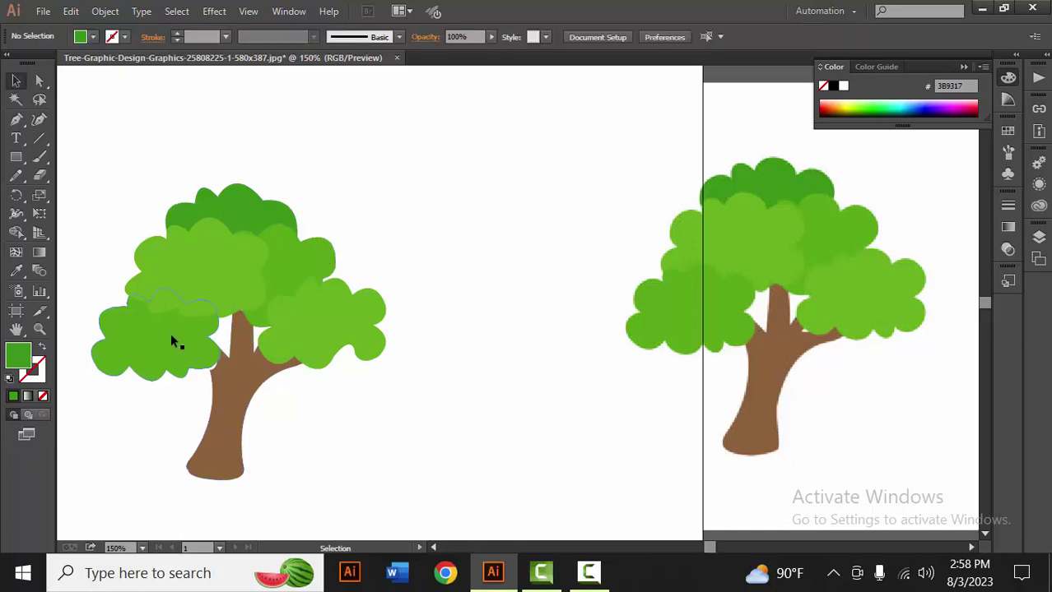
left_click_drag(172, 341, 178, 346)
left_click(333, 411)
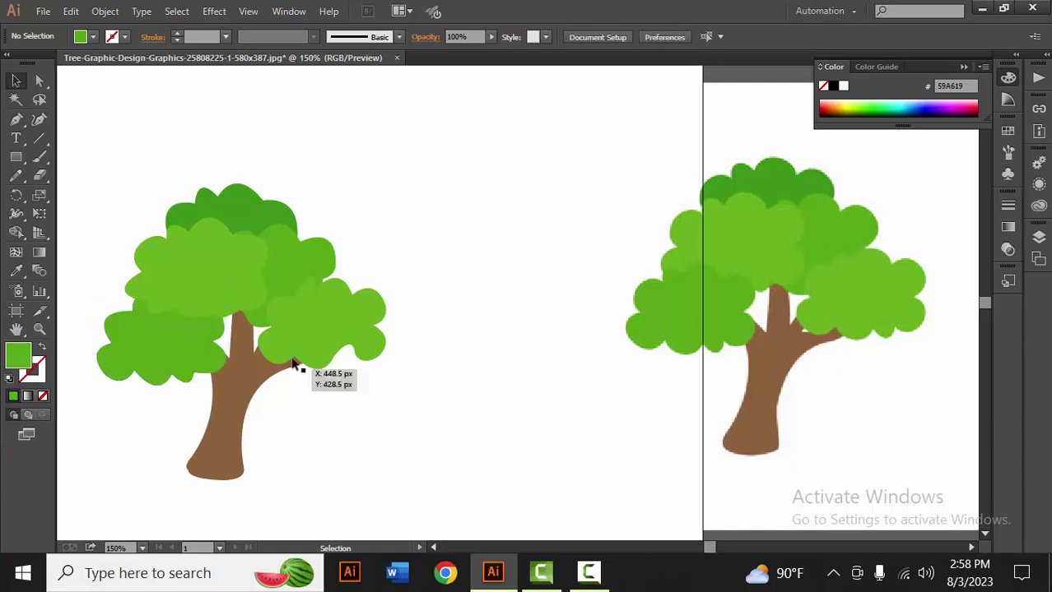
key("ctrl+minus")
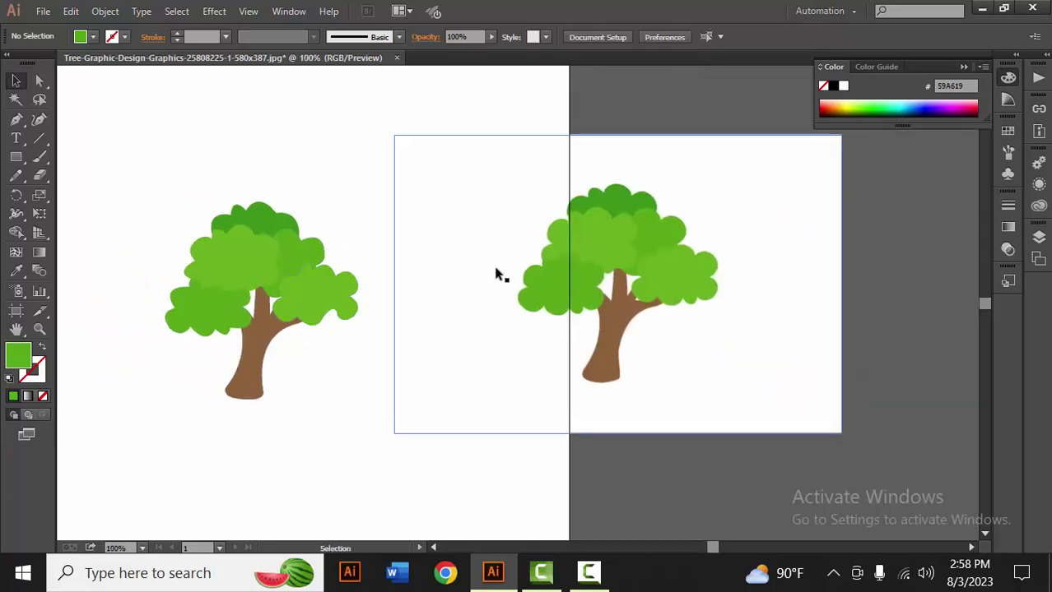
Step: Delete the placed reference tree image
left_click(609, 251)
key("Delete")
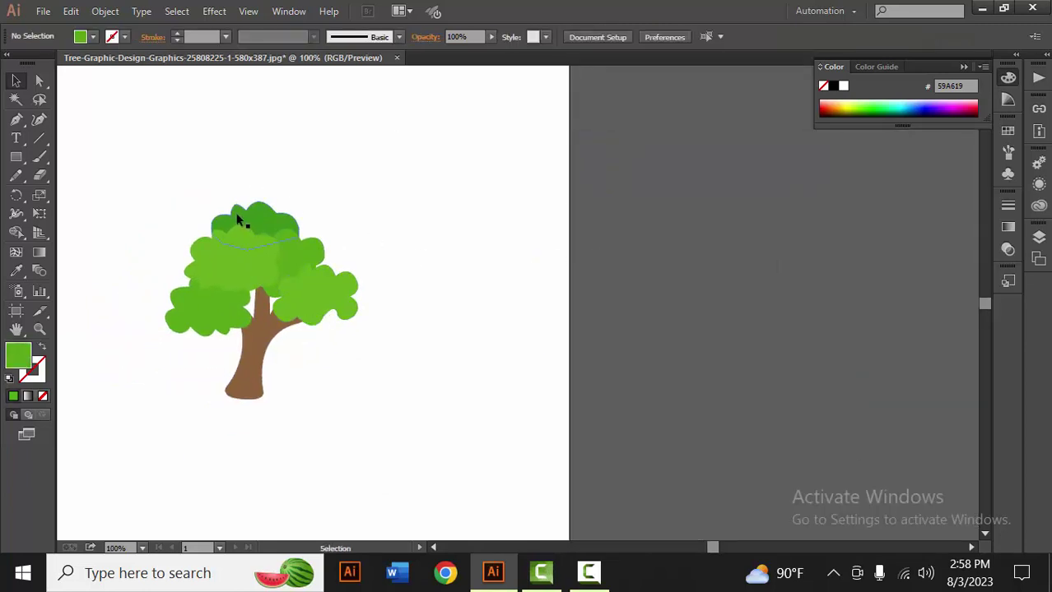
left_click_drag(237, 220, 467, 225)
Step: Marquee-select all the drawn tree shapes and group them
left_click_drag(352, 171, 619, 444)
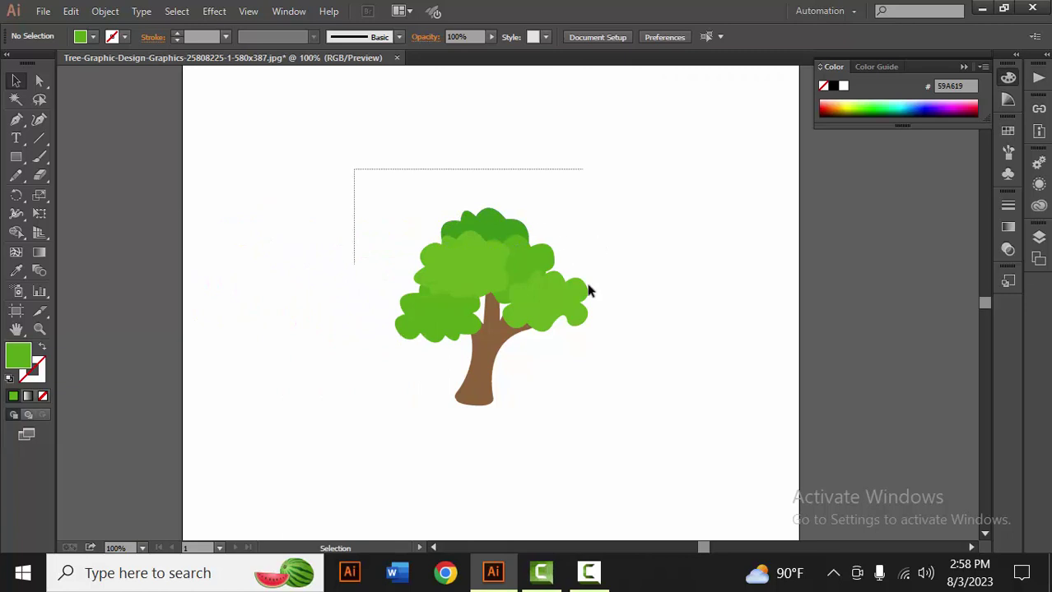
right_click(479, 275)
left_click(531, 356)
left_click(665, 352)
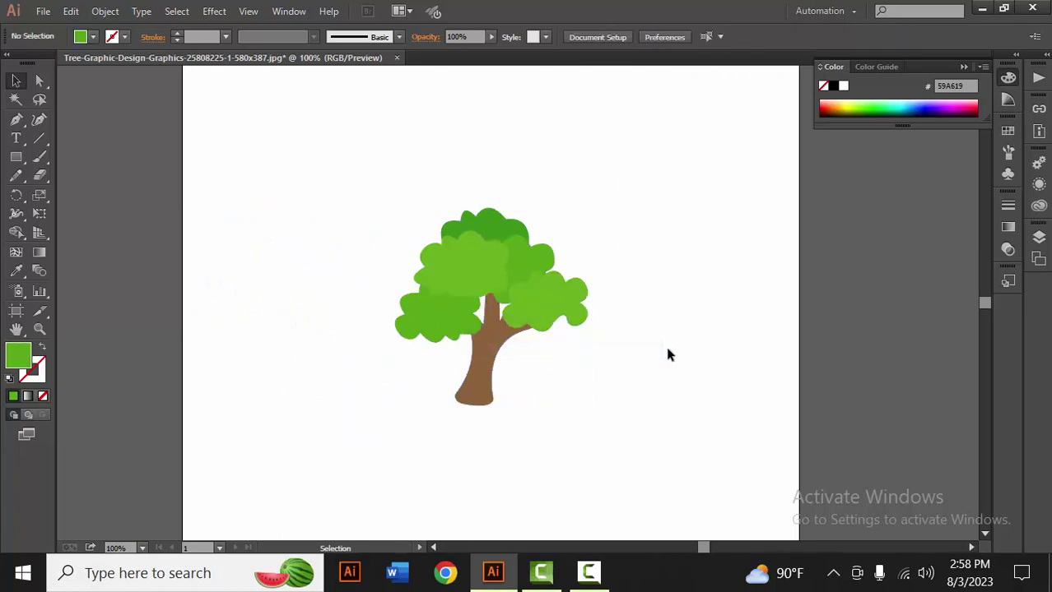
left_click_drag(575, 273, 448, 222)
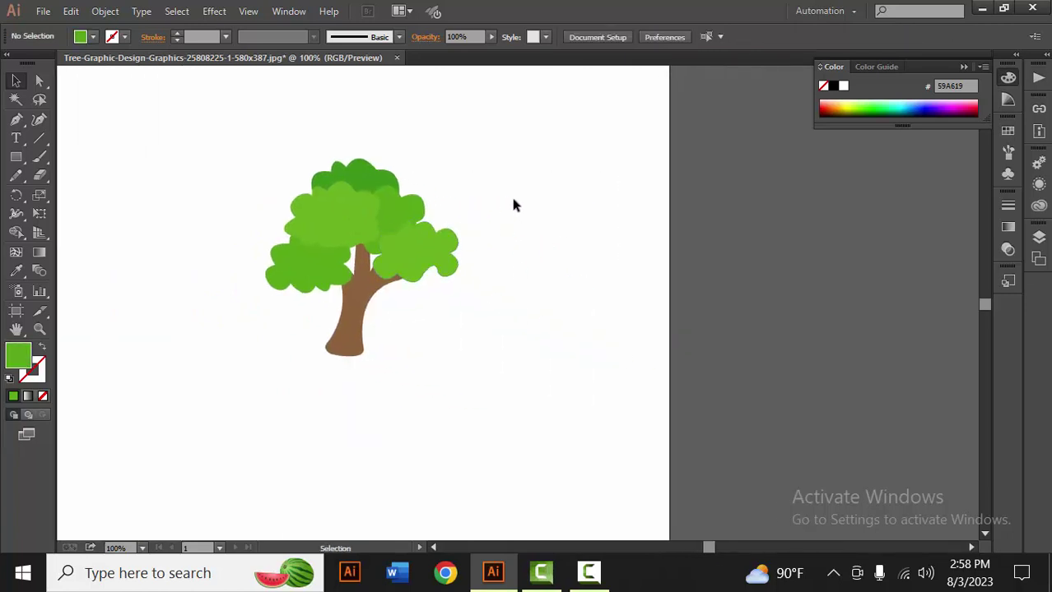